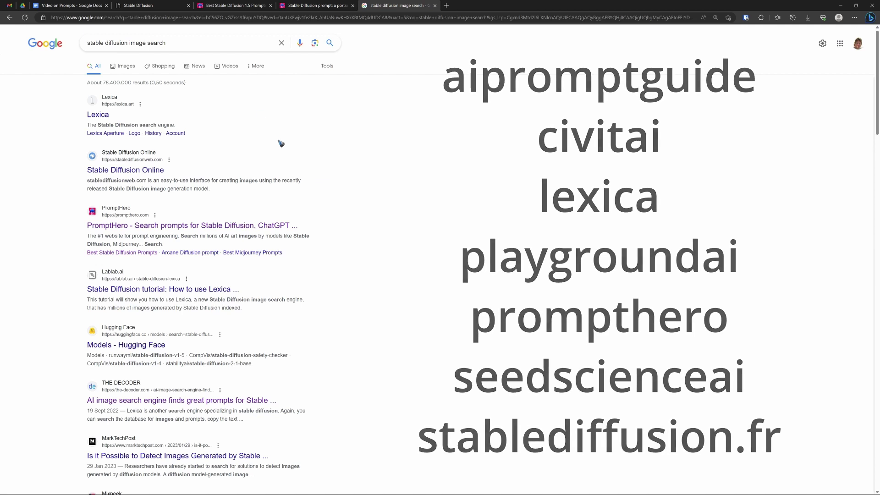
- Browse the Stable Diffusion 1.5 prompts on PromptHero and open the portrait of the bearded old coal miner in a helmet
{"action": "left_click", "coordinate": [234, 7]}
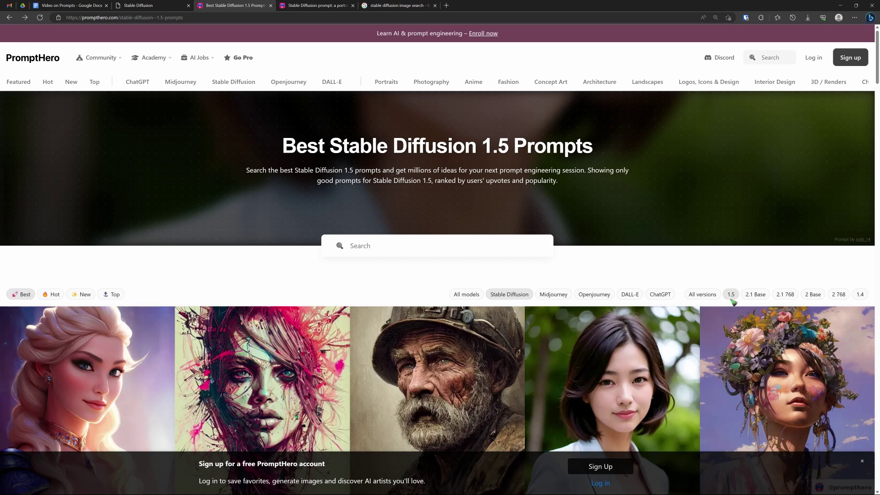
{"action": "scroll", "coordinate": [627, 247], "scroll_direction": "down", "scroll_amount": 2}
{"action": "scroll", "coordinate": [625, 246], "scroll_direction": "down", "scroll_amount": 1}
{"action": "scroll", "coordinate": [625, 245], "scroll_direction": "up", "scroll_amount": 1}
{"action": "scroll", "coordinate": [624, 244], "scroll_direction": "down", "scroll_amount": 1}
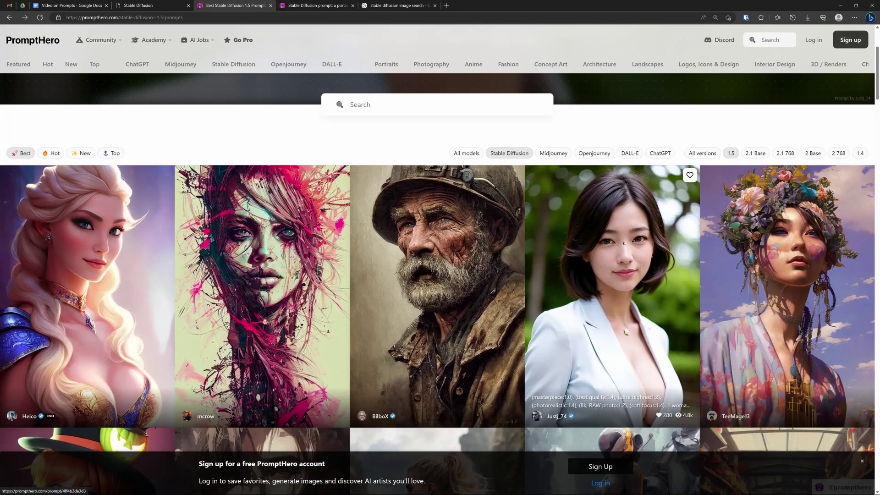
{"action": "left_click", "coordinate": [448, 282]}
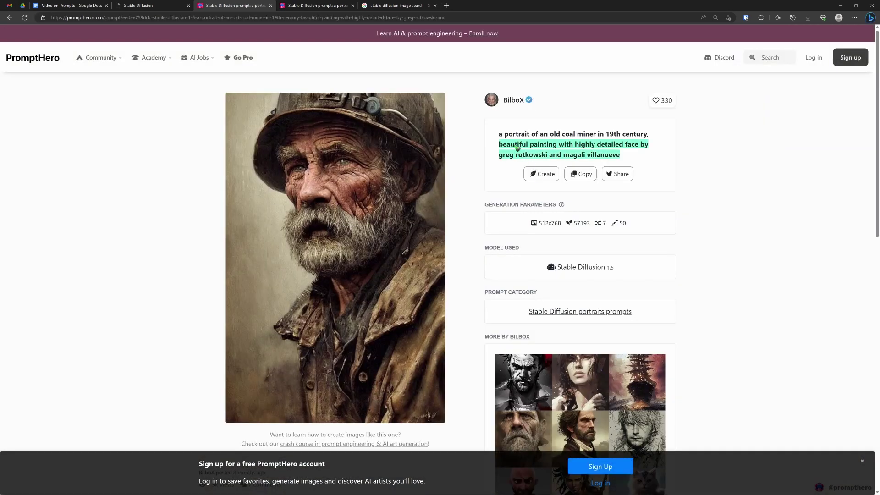
- Copy the coal miner portrait's prompt from PromptHero and replace the txt2img prompt in Stable Diffusion with it
{"action": "left_click", "coordinate": [588, 176]}
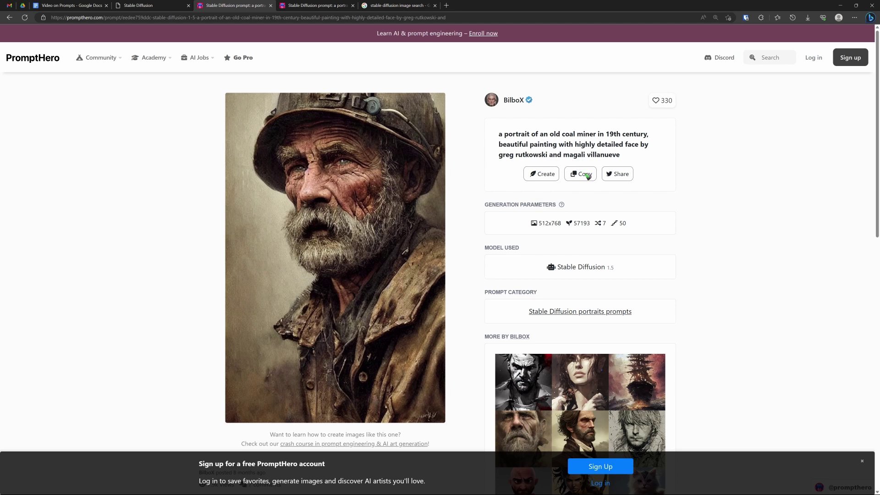
{"action": "left_click", "coordinate": [146, 6]}
{"action": "left_click", "coordinate": [58, 102]}
{"action": "key", "text": "ctrl+a"}
{"action": "key", "text": "ctrl+v"}
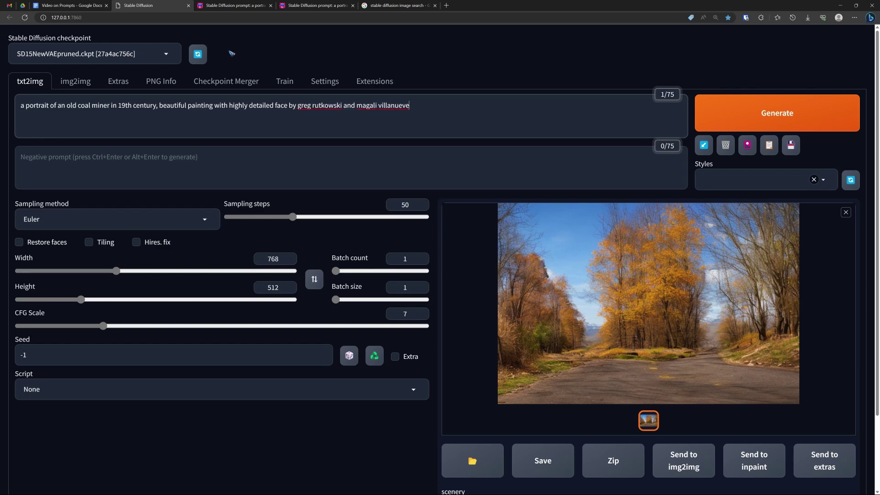
- Check the coal miner image's generation parameters on PromptHero and swap the txt2img dimensions to width 512 and height 768
{"action": "left_click", "coordinate": [304, 6]}
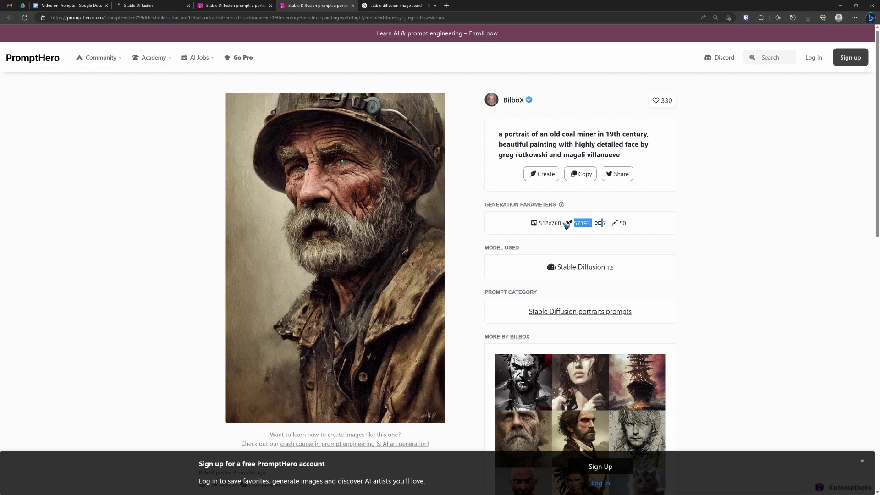
{"action": "left_click", "coordinate": [150, 6]}
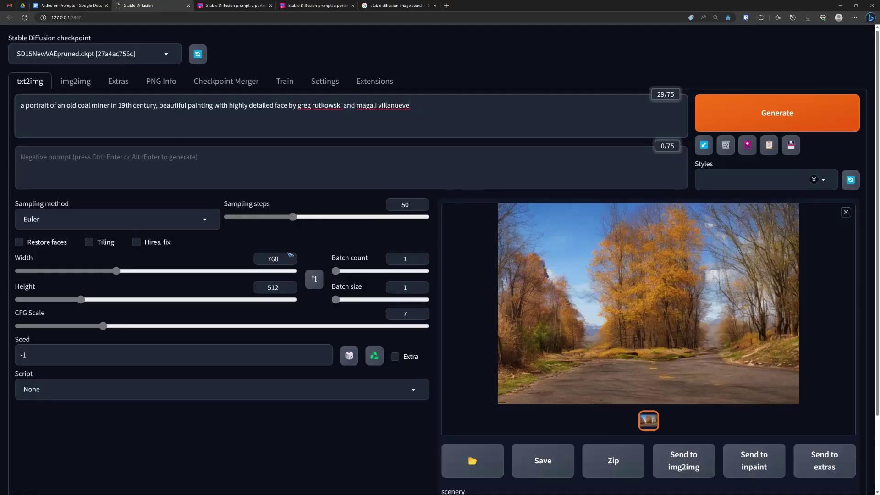
{"action": "left_click", "coordinate": [314, 279]}
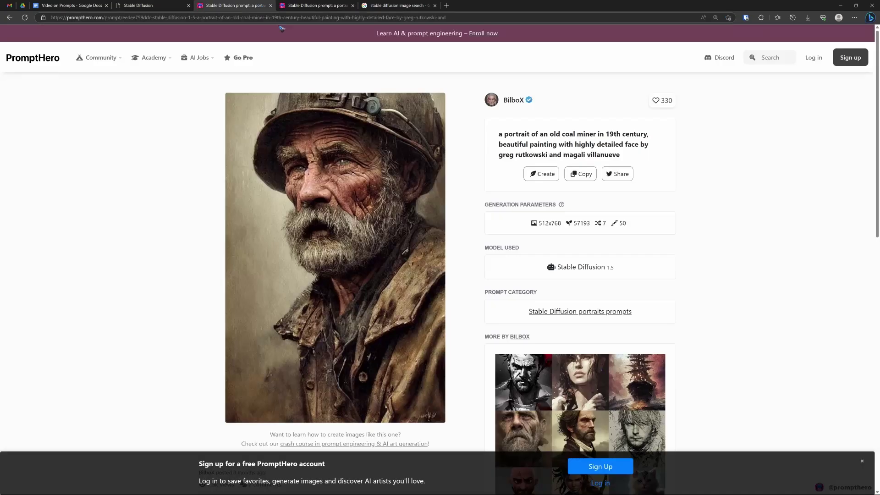
- Copy the seed 57193 from the coal miner image's generation parameters and set it as the txt2img seed in Stable Diffusion
{"action": "left_click", "coordinate": [265, 8]}
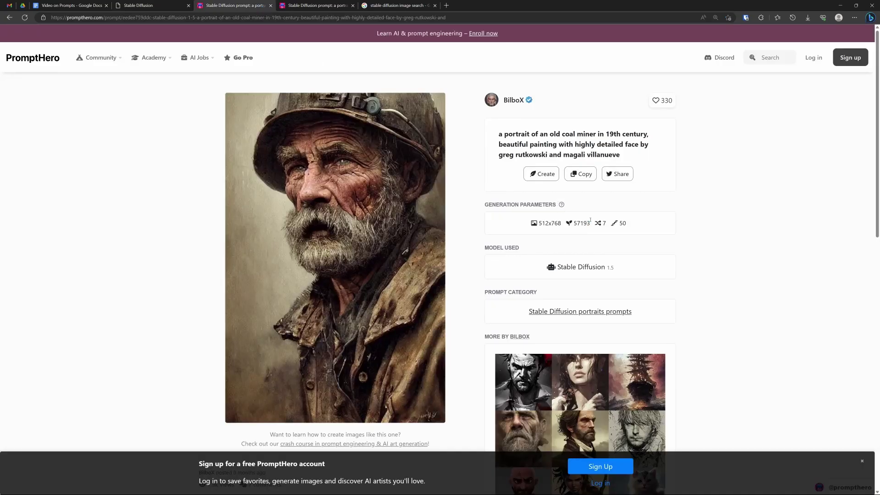
{"action": "mouse_move", "coordinate": [601, 223]}
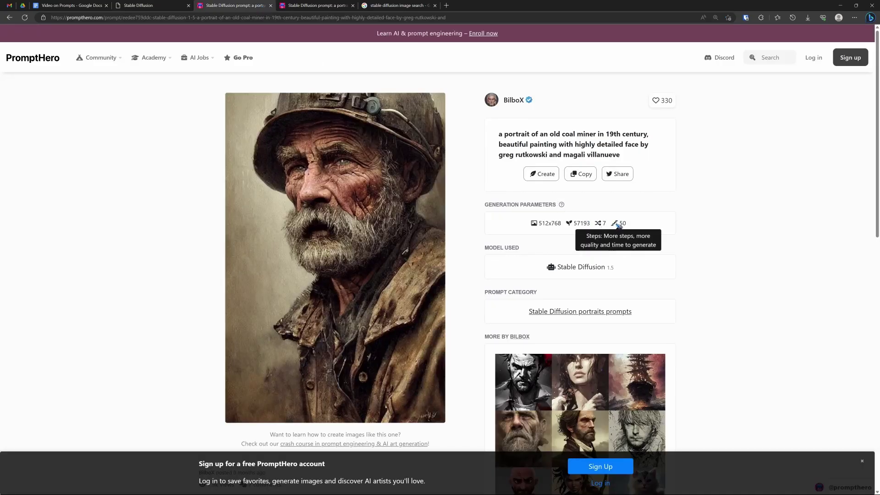
{"action": "double_click", "coordinate": [581, 223]}
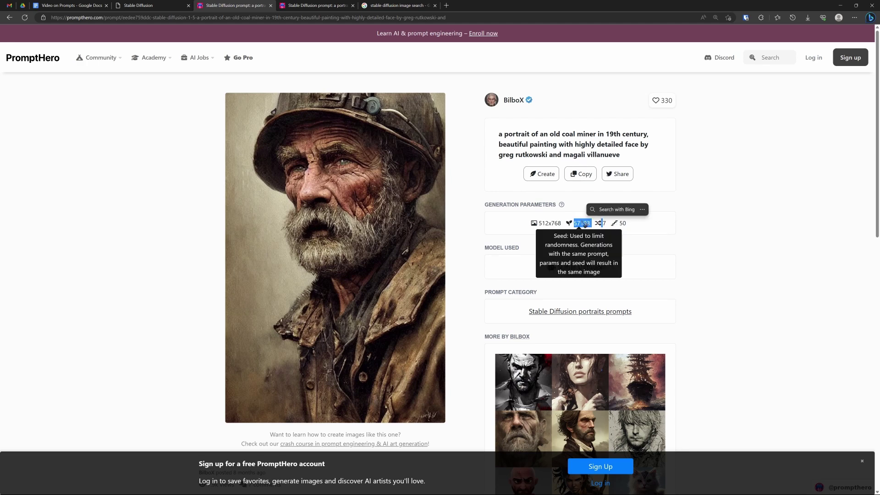
{"action": "key", "text": "ctrl+c"}
{"action": "left_click", "coordinate": [135, 7]}
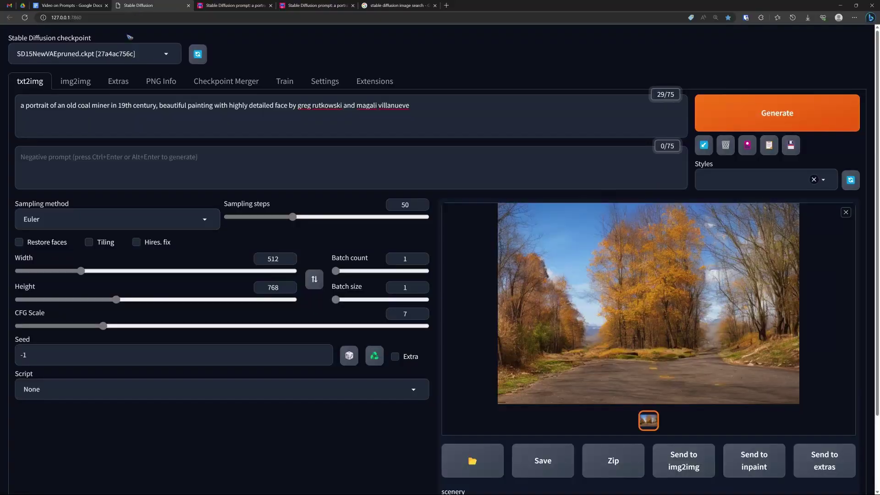
{"action": "left_click", "coordinate": [20, 355]}
{"action": "key", "text": "ctrl+a"}
{"action": "key", "text": "ctrl+v"}
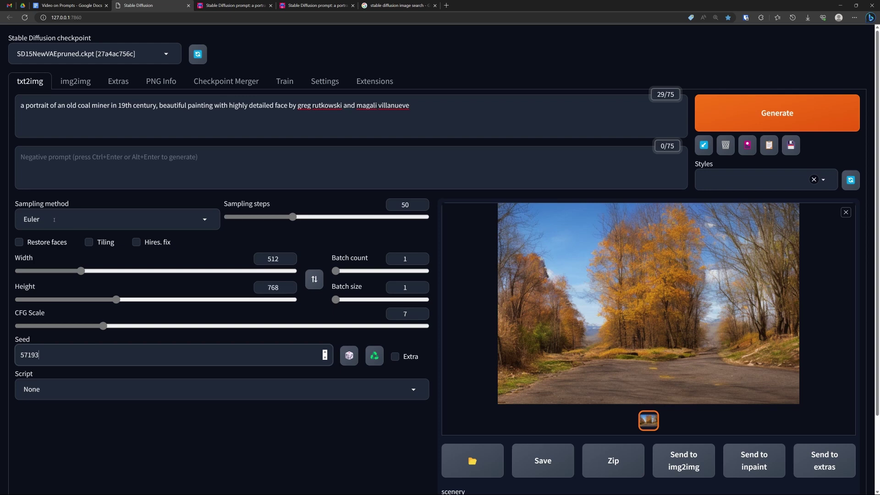
- Generate the coal miner portrait, view the result enlarged, and close the enlarged view
{"action": "left_click", "coordinate": [759, 122]}
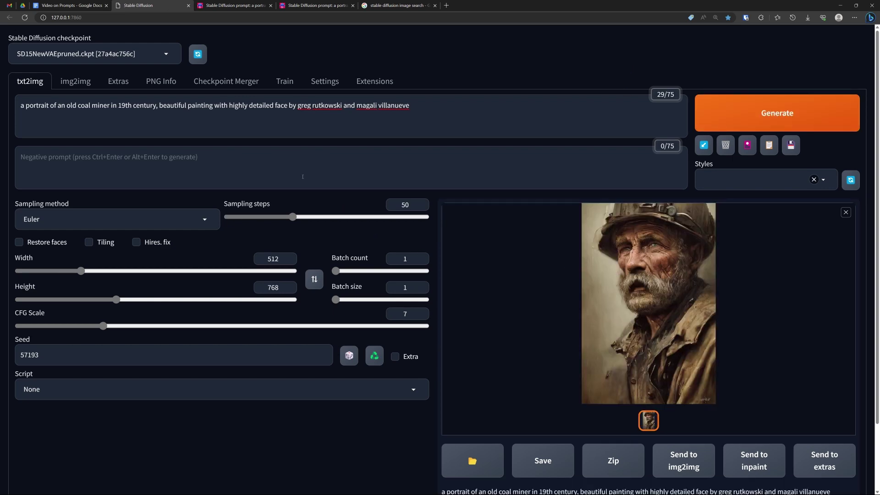
{"action": "left_click", "coordinate": [616, 299]}
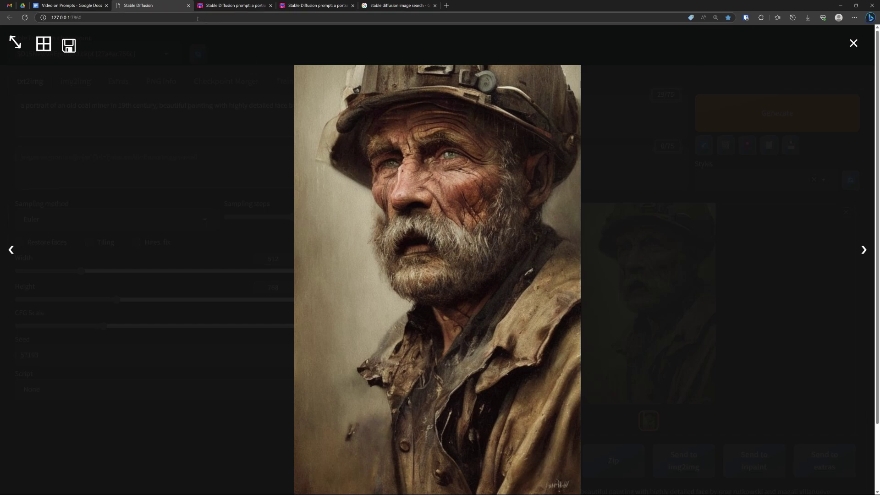
{"action": "left_click", "coordinate": [19, 108]}
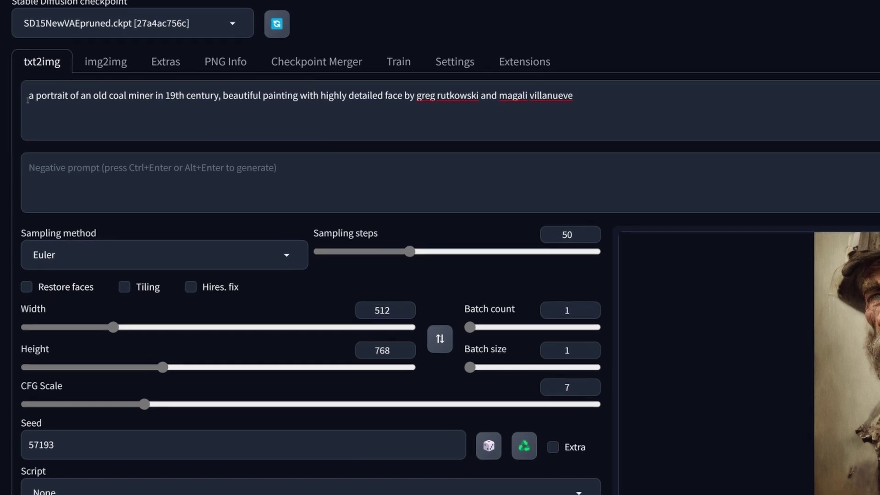
- Replace the coal miner prompt with "a photo of a golden retriever puppy playing with a ball in the grass"
{"action": "left_click_drag", "start_coordinate": [27, 98], "coordinate": [607, 99]}
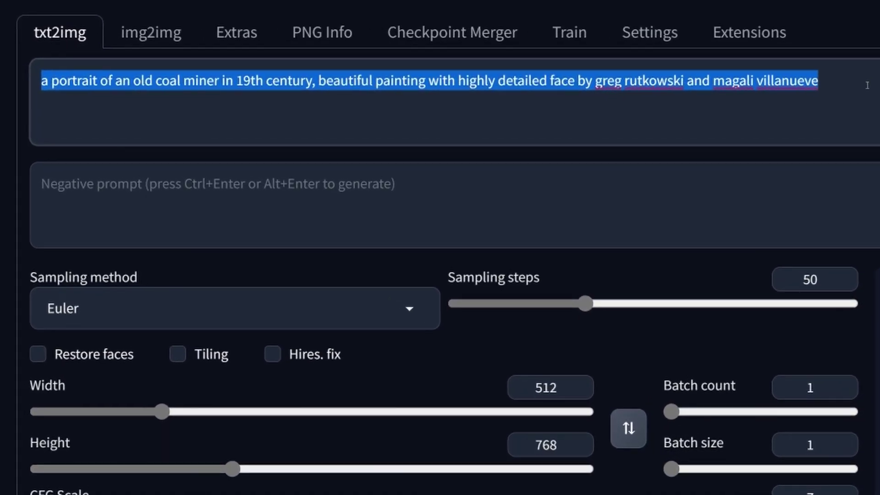
{"action": "key", "text": "BackSpace"}
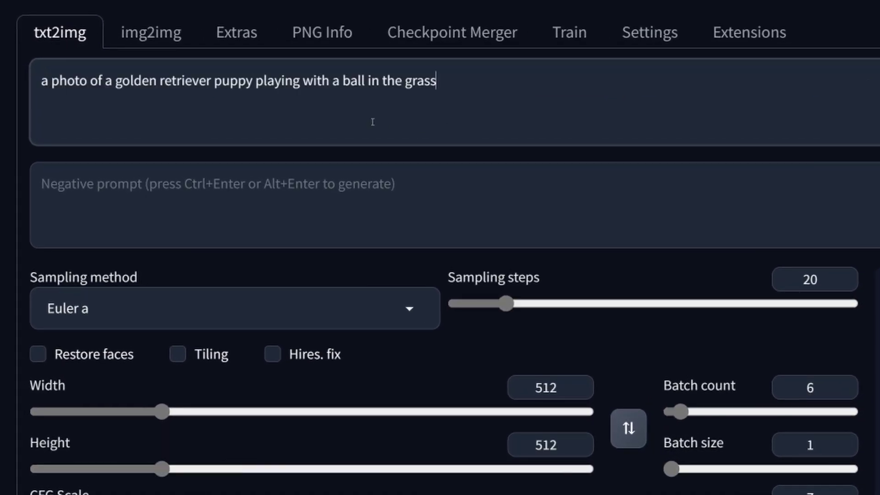
{"action": "left_click_drag", "start_coordinate": [41, 80], "coordinate": [443, 80]}
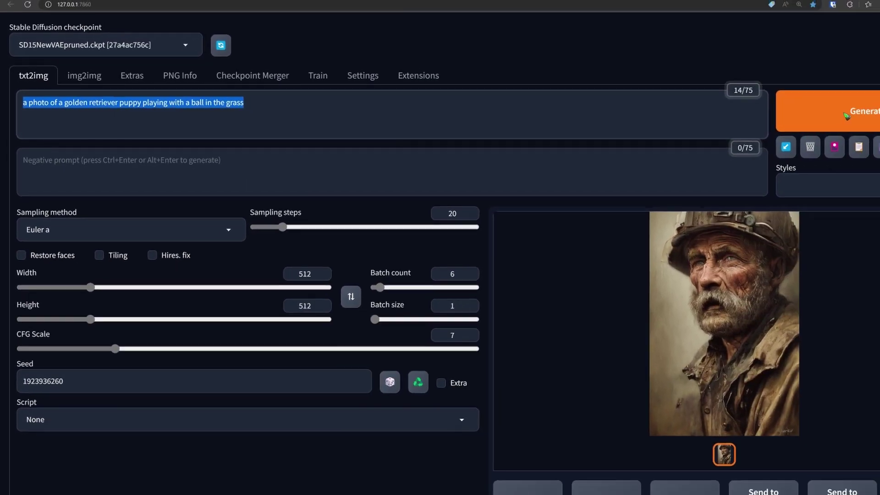
- Generate the batch of six puppy images from the sentence prompt, inspect the grid enlarged, and close it
{"action": "left_click", "coordinate": [756, 114]}
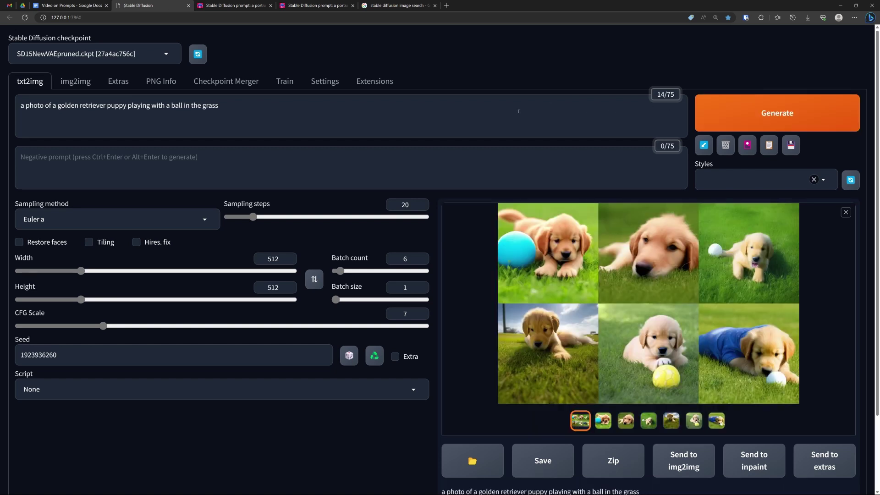
{"action": "left_click", "coordinate": [651, 281]}
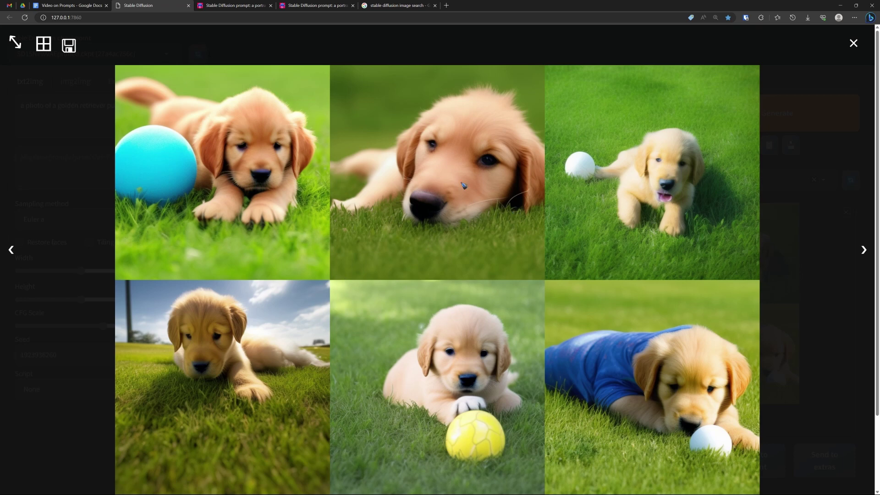
{"action": "left_click", "coordinate": [396, 372]}
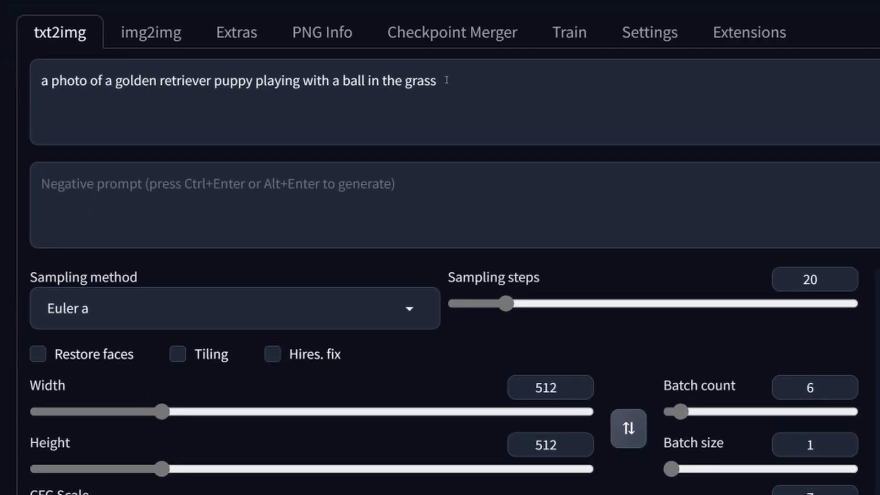
- Replace the sentence prompt with the keyword list "photo, golden retriever, puppy, playing, ball, grass"
{"action": "triple_click", "coordinate": [40, 80]}
{"action": "left_click_drag", "start_coordinate": [42, 80], "coordinate": [413, 77]}
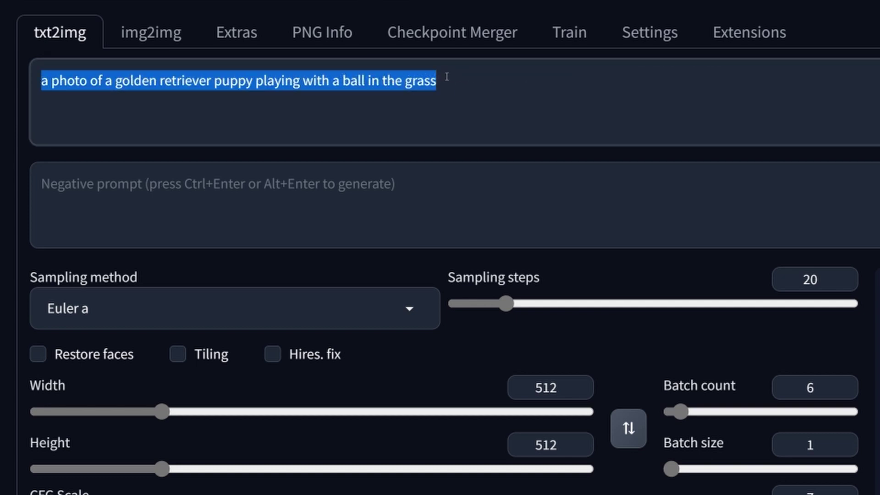
{"action": "key", "text": "ctrl+v"}
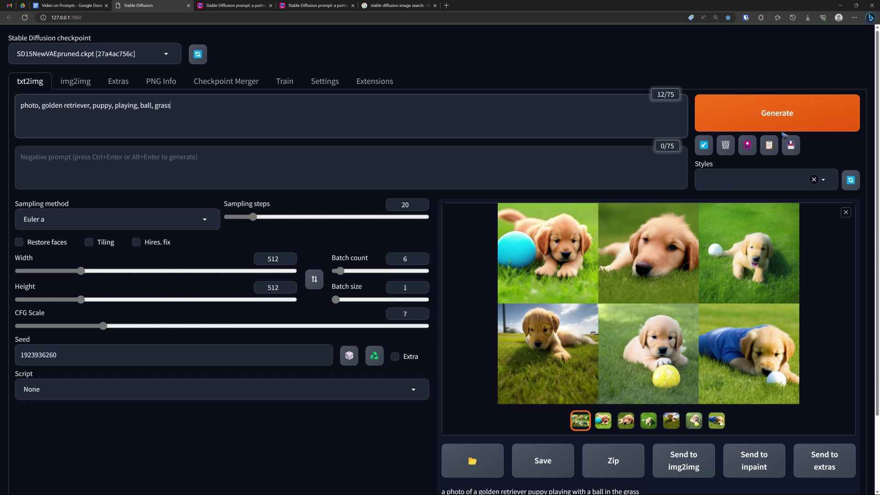
- Generate six puppy images from the keyword prompt, inspect the resulting grid enlarged, and close it
{"action": "left_click", "coordinate": [776, 120]}
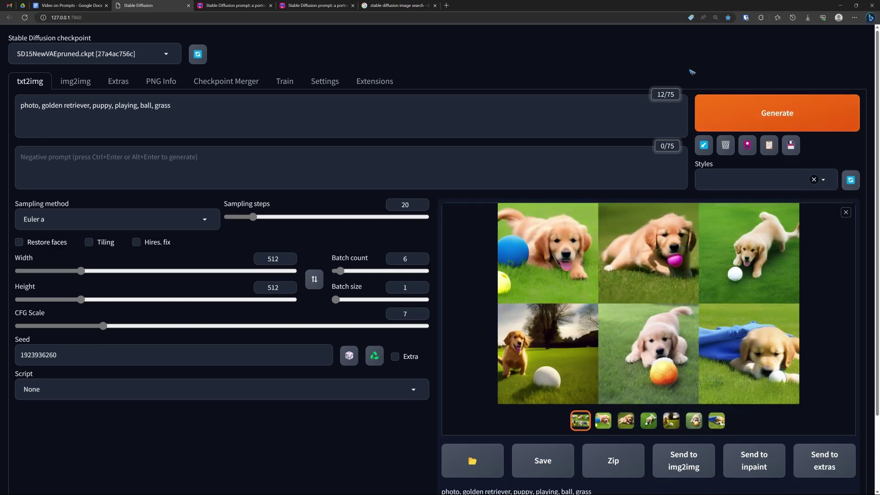
{"action": "left_click", "coordinate": [638, 307]}
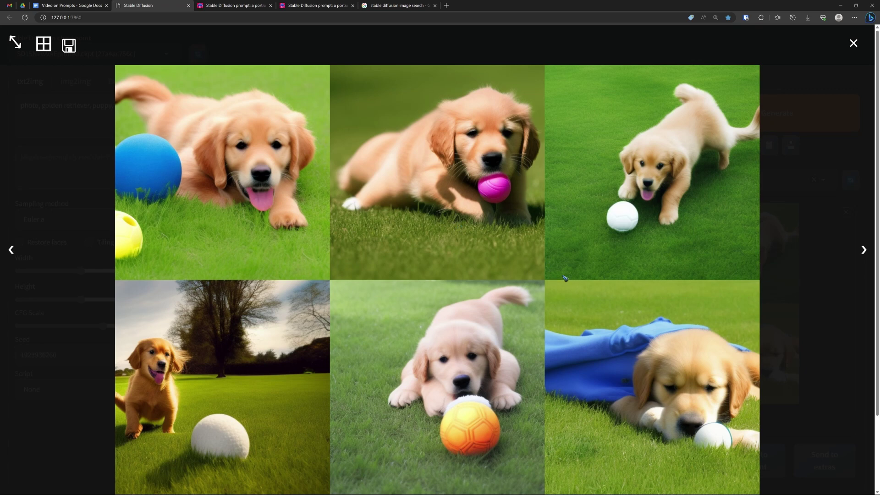
{"action": "left_click", "coordinate": [853, 43]}
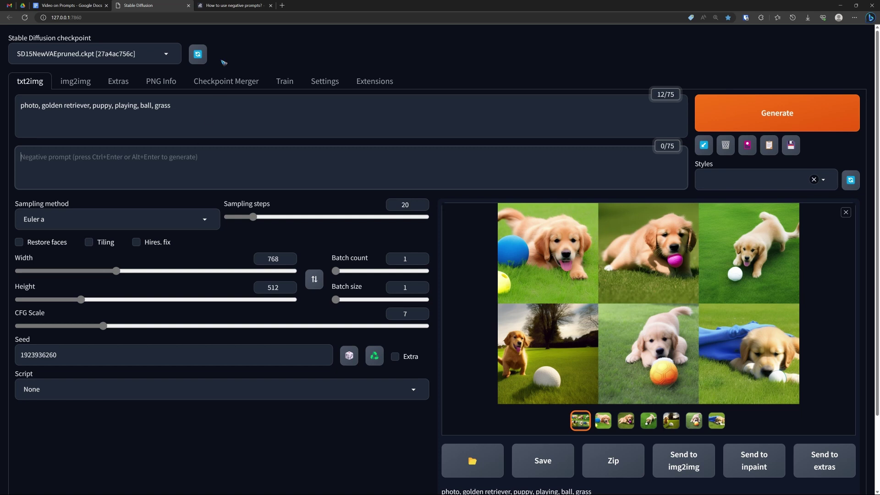
- Copy the "autumn in paris" prompt from the article on negative prompts and replace the keyword prompt in Stable Diffusion with it
{"action": "left_click", "coordinate": [229, 7]}
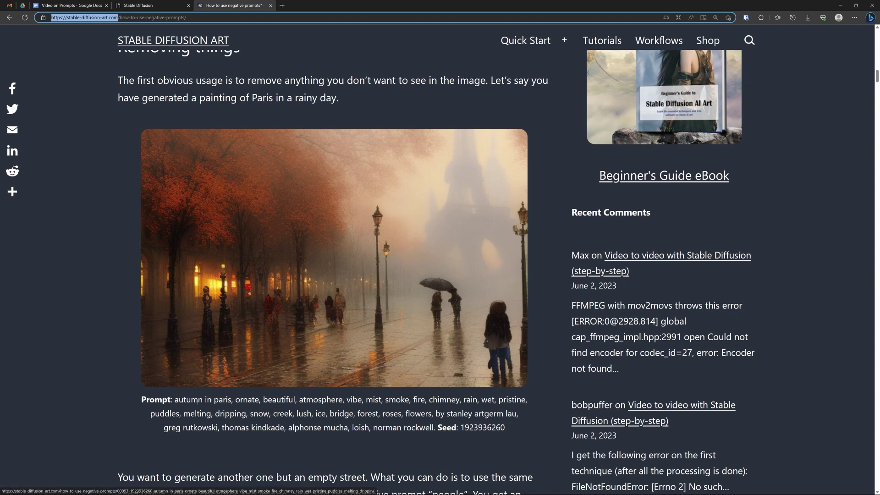
{"action": "left_click_drag", "start_coordinate": [175, 399], "coordinate": [434, 428]}
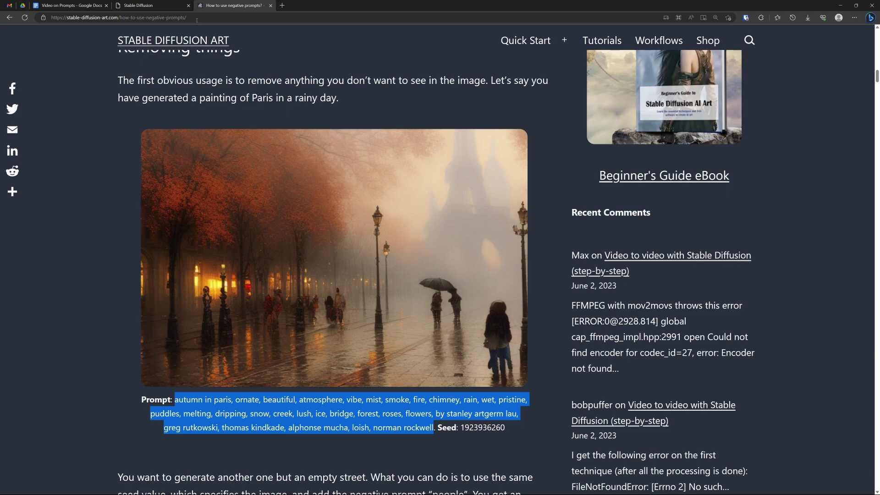
{"action": "left_click", "coordinate": [165, 5]}
{"action": "left_click_drag", "start_coordinate": [19, 109], "coordinate": [178, 107]}
{"action": "key", "text": "ctrl+v"}
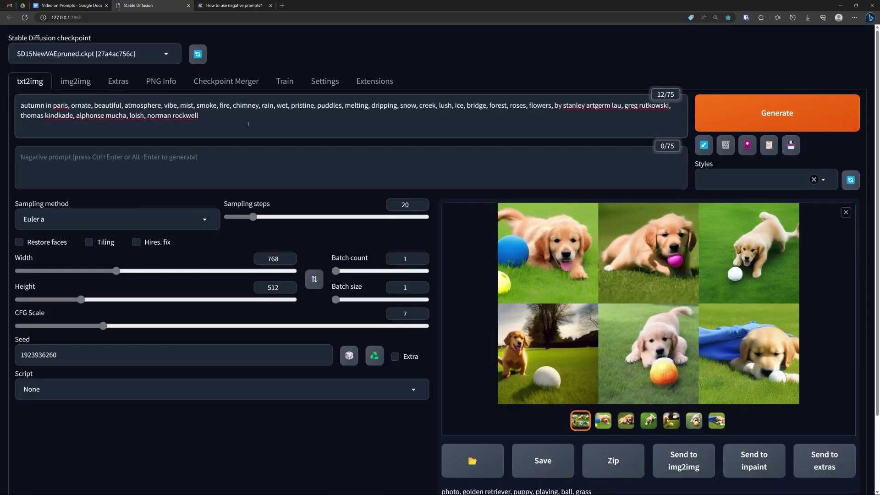
- Generate the rainy autumn Paris image, view it enlarged, and close the enlarged view
{"action": "left_click", "coordinate": [771, 115]}
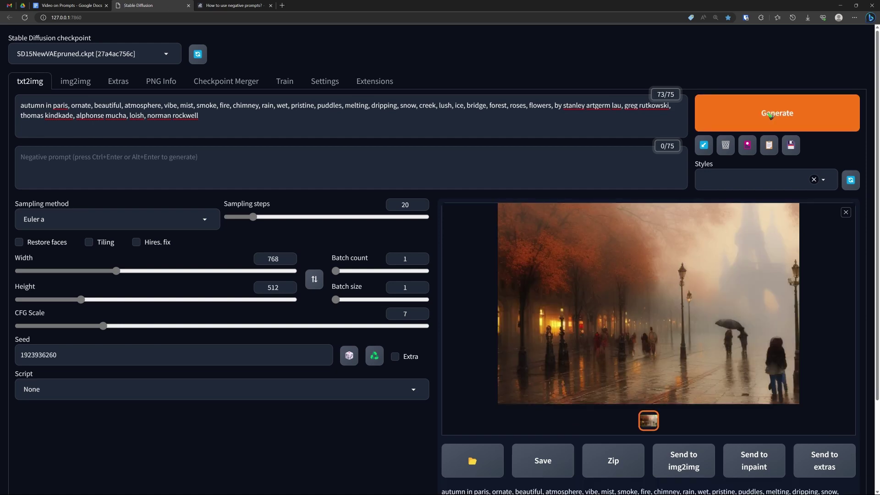
{"action": "left_click", "coordinate": [666, 308]}
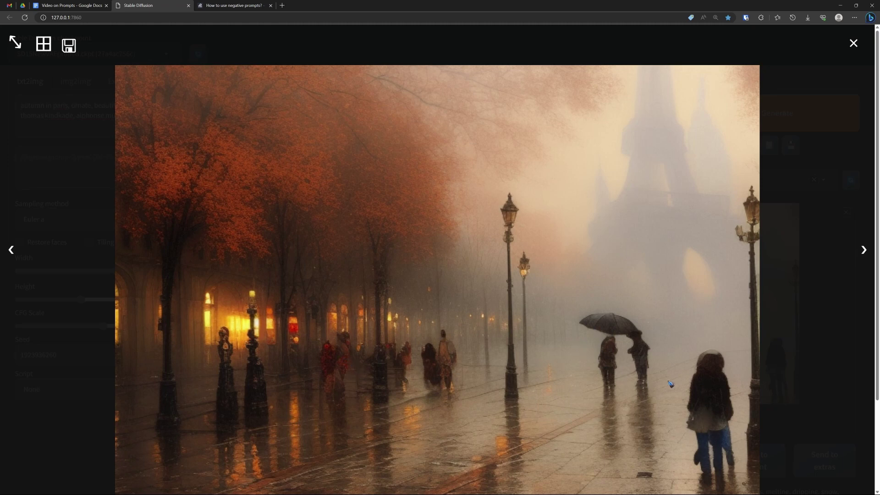
{"action": "left_click", "coordinate": [781, 238]}
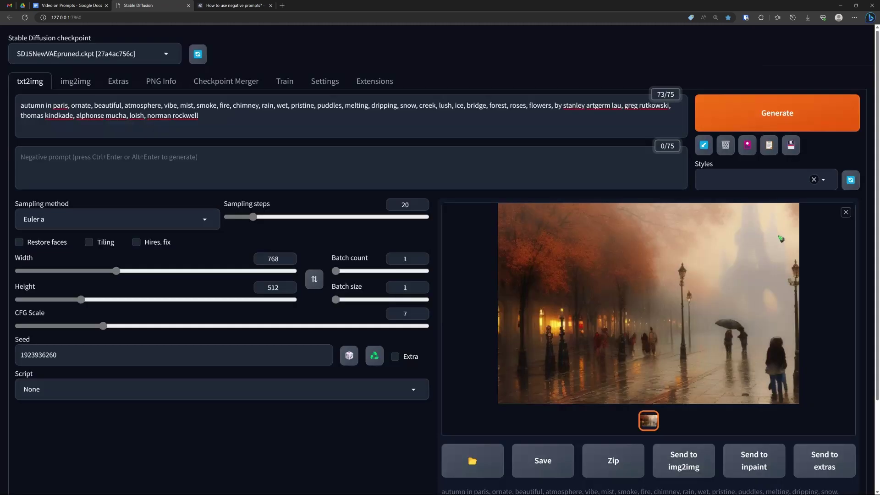
- Enter "people" as the negative prompt for the autumn Paris image
{"action": "left_click", "coordinate": [124, 159]}
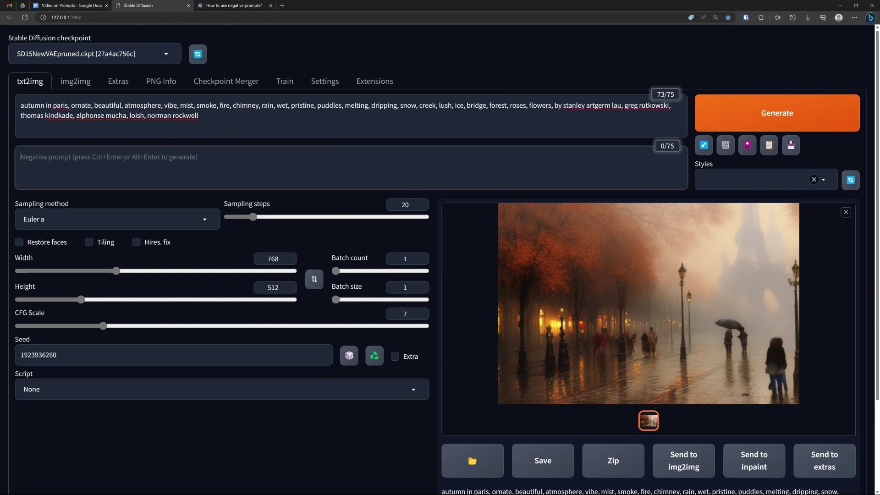
{"action": "type", "text": "pe"}
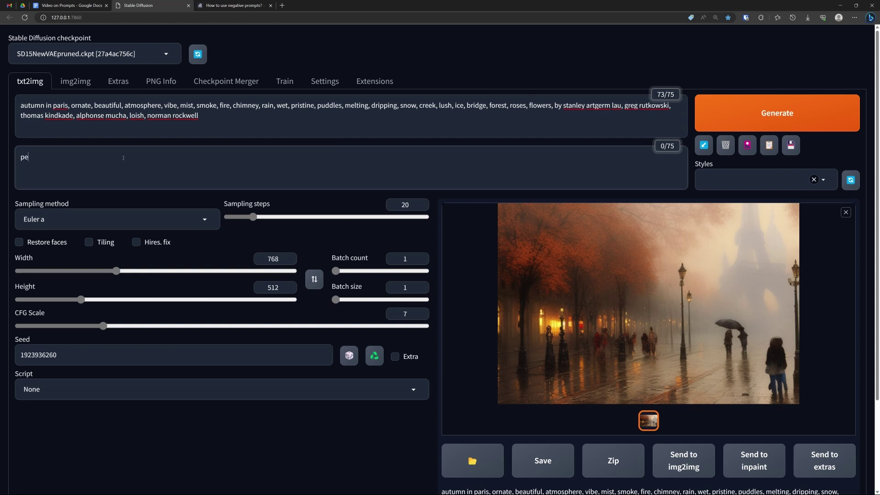
{"action": "type", "text": "ople"}
- Generate the Paris image with the negative prompt, view it enlarged, and close the enlarged view
{"action": "left_click", "coordinate": [782, 116]}
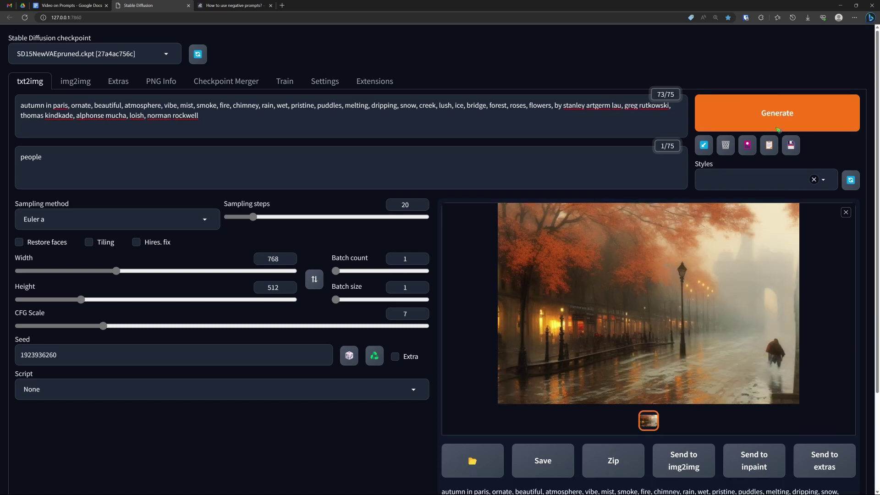
{"action": "left_click", "coordinate": [701, 292]}
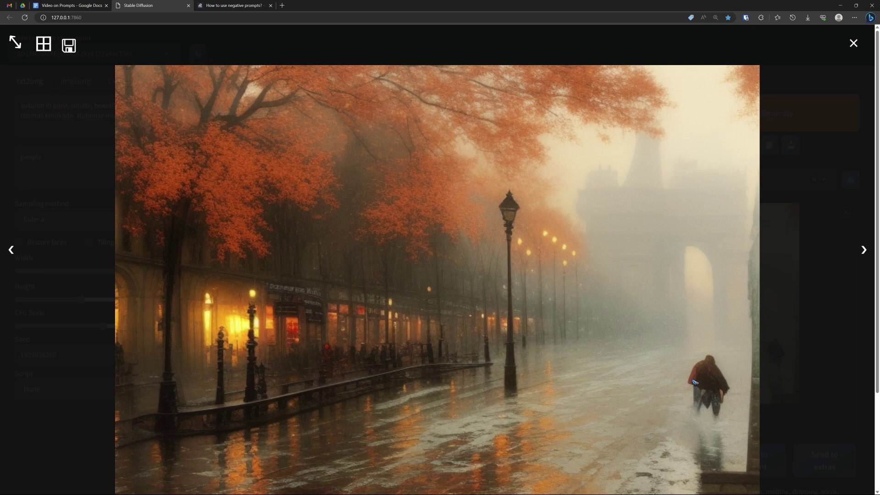
{"action": "left_click", "coordinate": [689, 326]}
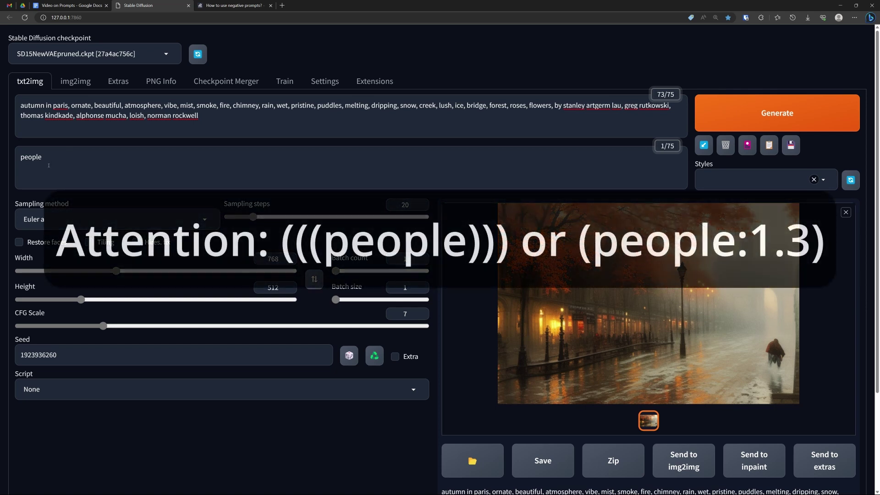
- Emphasize the negative prompt as "(((people)))" and regenerate the Paris image, checking the result enlarged
{"action": "left_click", "coordinate": [32, 163]}
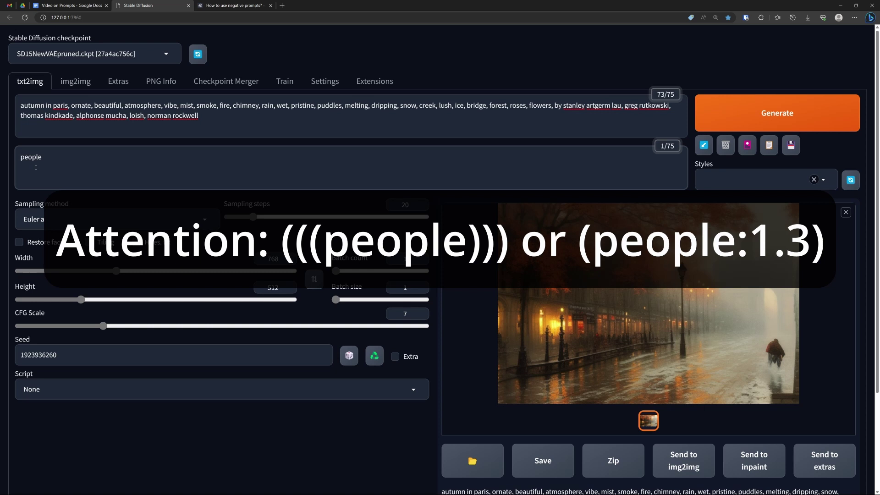
{"action": "type", "text": "(((people)))"}
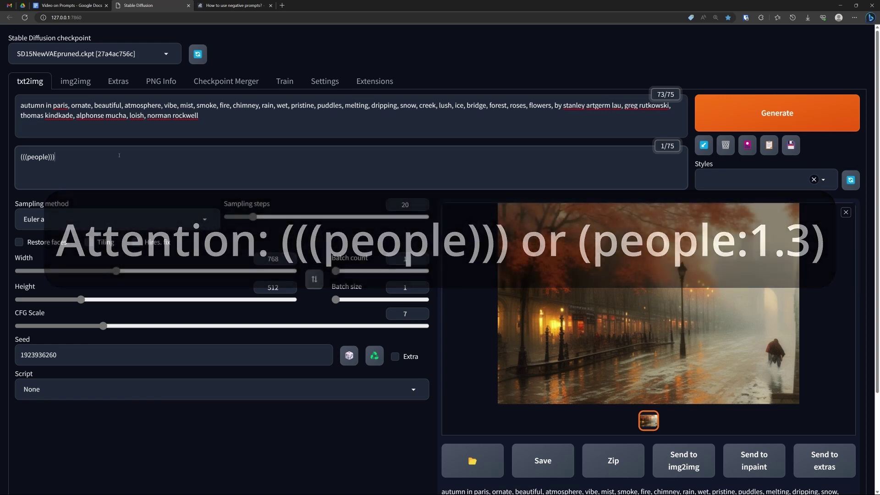
{"action": "left_click", "coordinate": [772, 121]}
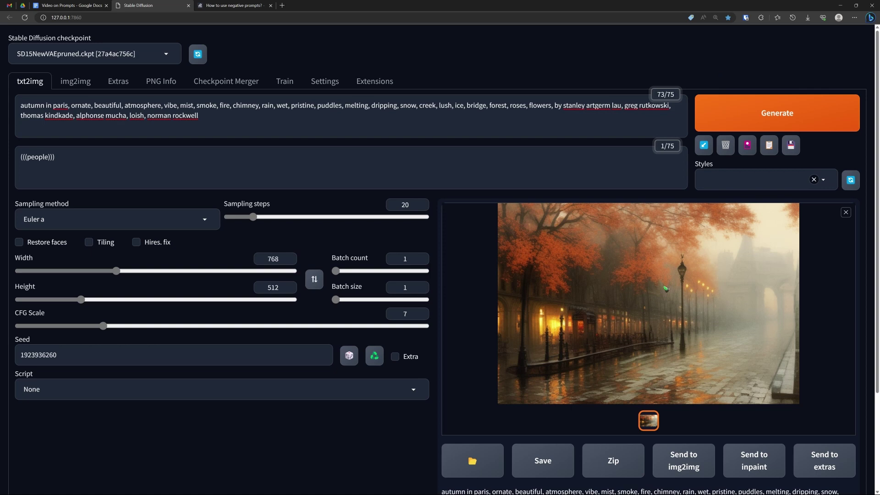
{"action": "left_click", "coordinate": [621, 303]}
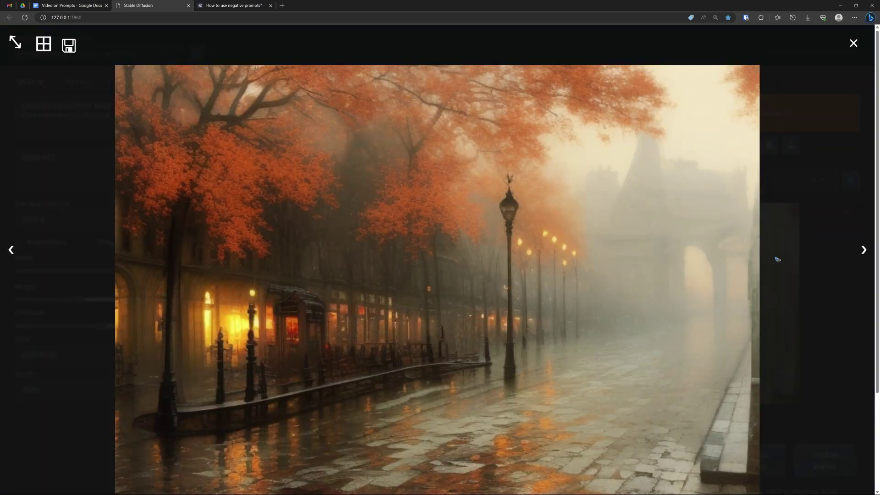
{"action": "left_click", "coordinate": [756, 225]}
- Replace the triple parentheses in the negative prompt with a numeric weight, so it reads "(people:1.3)"
{"action": "left_click", "coordinate": [69, 157]}
{"action": "key", "text": "BackSpace"}
{"action": "key", "text": "BackSpace"}
{"action": "key", "text": "BackSpace"}
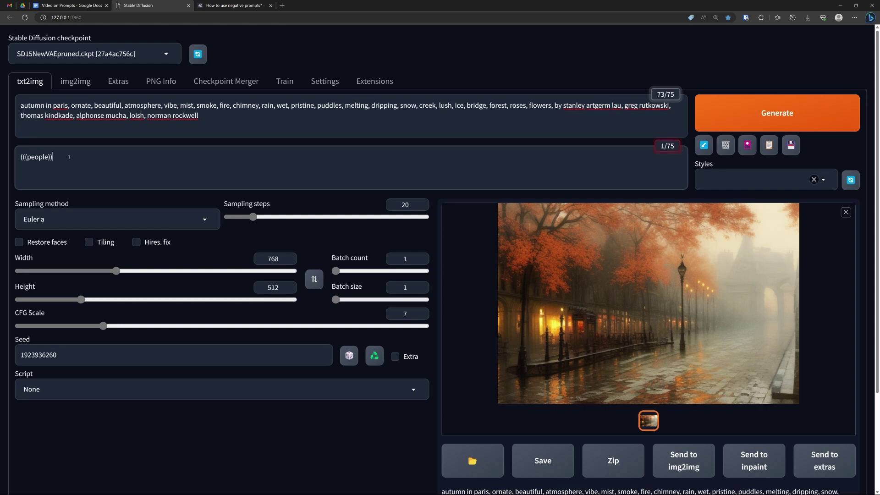
{"action": "key", "text": "Left"}
{"action": "key", "text": "Left"}
{"action": "key", "text": "Left"}
{"action": "key", "text": "Left"}
{"action": "key", "text": "BackSpace"}
{"action": "key", "text": "BackSpace"}
{"action": "key", "text": "BackSpace"}
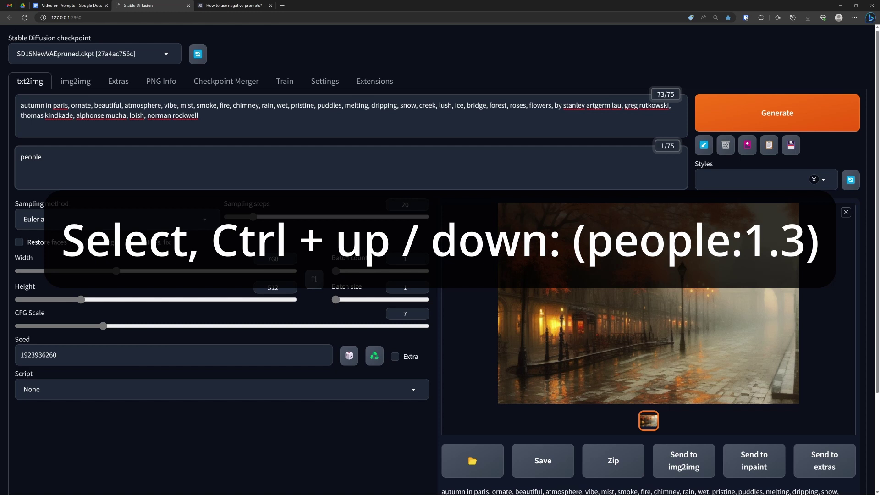
{"action": "key", "text": "ctrl+Up"}
{"action": "left_click", "coordinate": [68, 156]}
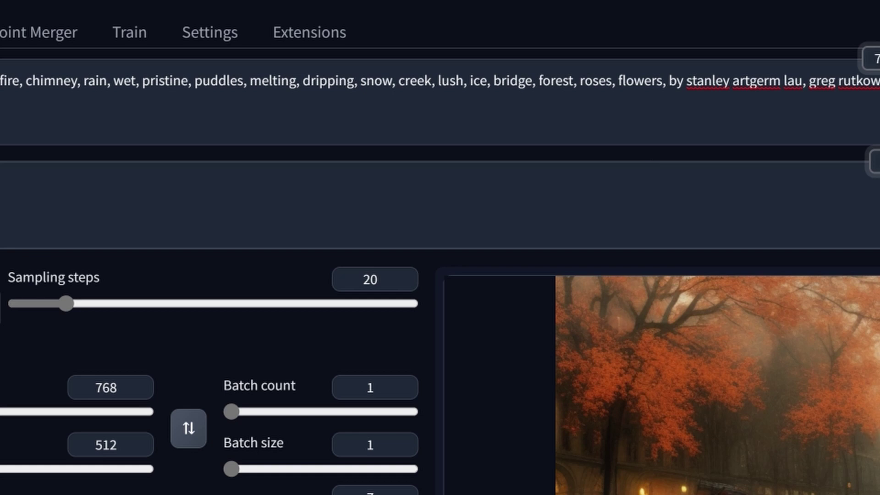
- Raise the attention weights in the main prompt to 1.3 for roses and 1.5 for flowers
{"action": "left_click", "coordinate": [590, 80]}
{"action": "key", "text": "ctrl+Up"}
{"action": "key", "text": "ctrl+Up"}
{"action": "key", "text": "ctrl+Up"}
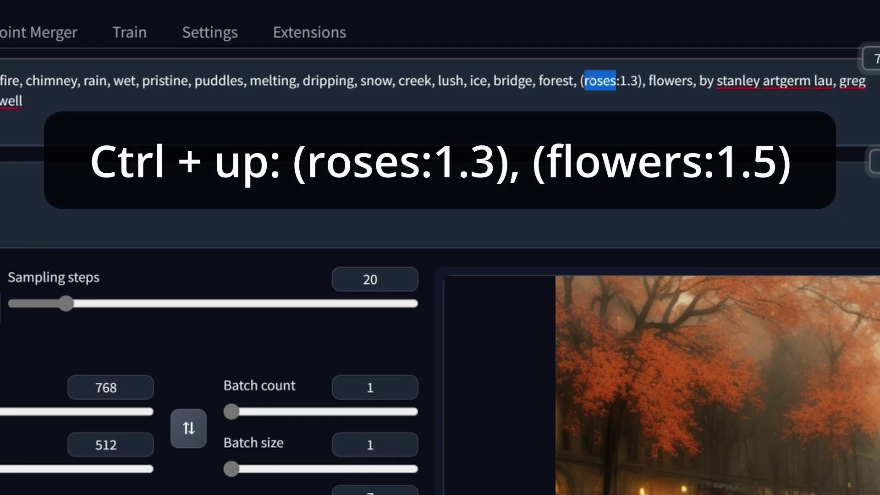
{"action": "left_click", "coordinate": [672, 80]}
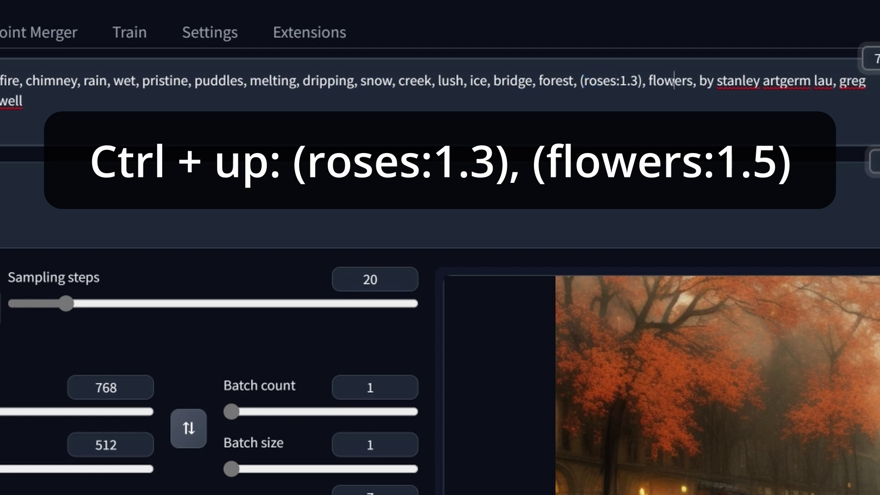
{"action": "key", "text": "ctrl+Up"}
{"action": "key", "text": "ctrl+Up"}
{"action": "key", "text": "ctrl+Up"}
{"action": "key", "text": "ctrl+Up"}
{"action": "key", "text": "ctrl+Up"}
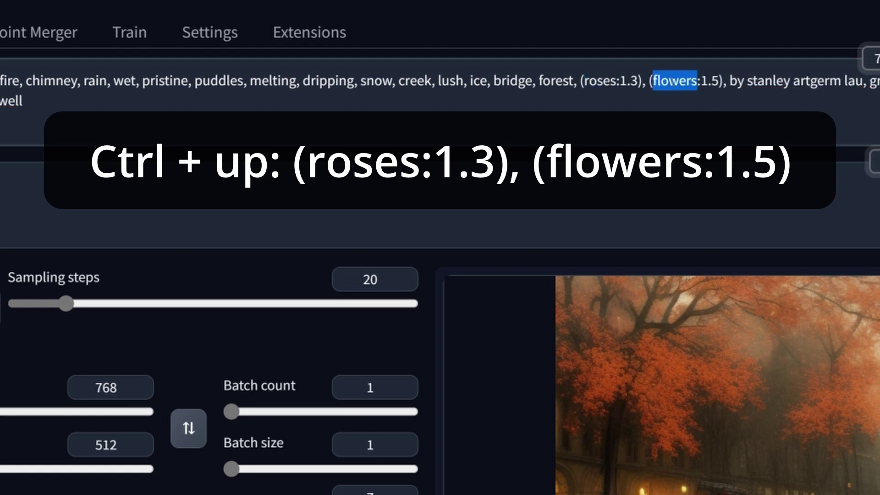
{"action": "key", "text": "Right"}
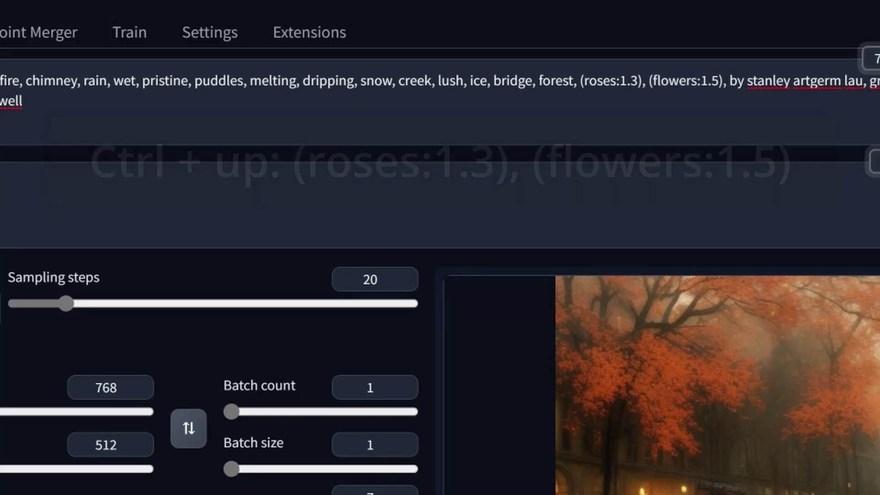
- Generate the Paris image with the weighted roses and flowers, view it enlarged, and close it
{"action": "key", "text": "ctrl+Return"}
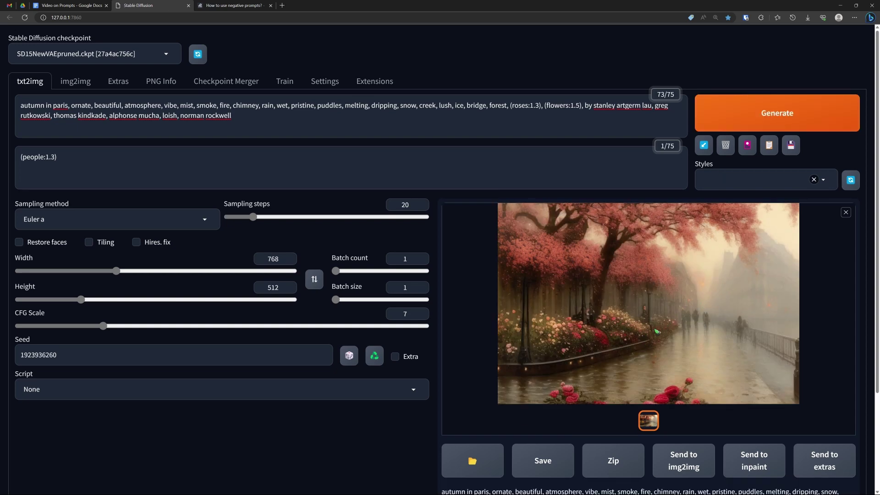
{"action": "left_click", "coordinate": [649, 348]}
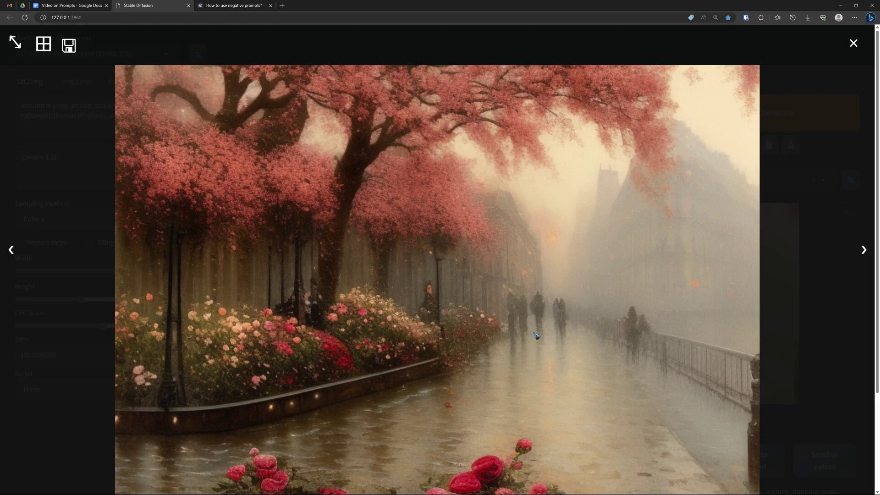
{"action": "left_click", "coordinate": [571, 331]}
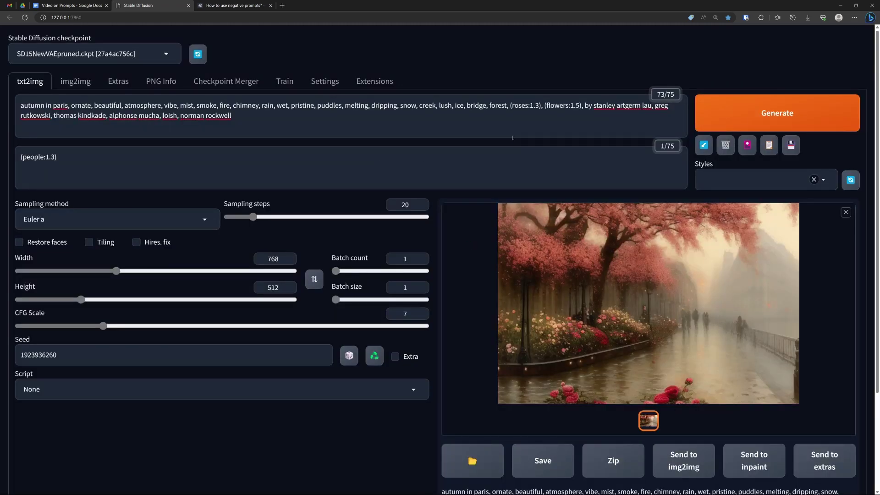
- Remove the added attention weights from "flowers" and "roses" in the main prompt
{"action": "double_click", "coordinate": [557, 104]}
{"action": "left_click", "coordinate": [569, 105]}
{"action": "key", "text": "ctrl+Down"}
{"action": "key", "text": "ctrl+Down"}
{"action": "key", "text": "ctrl+Down"}
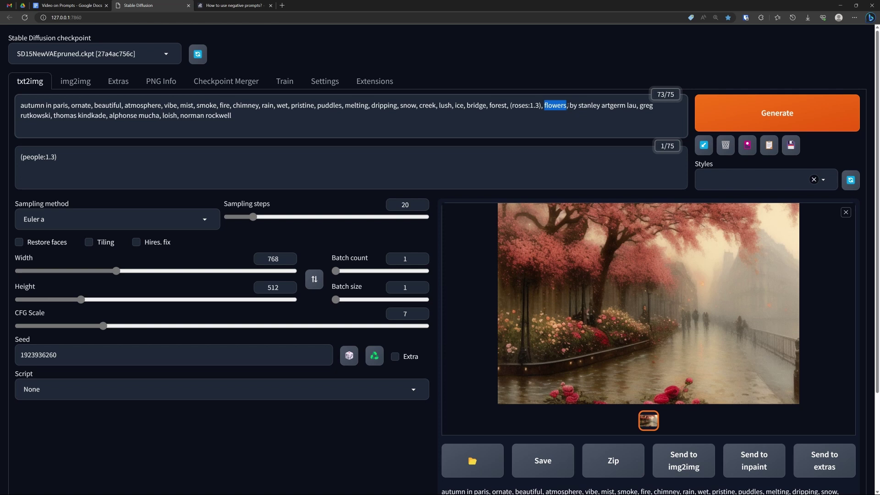
{"action": "left_click", "coordinate": [525, 105]}
{"action": "key", "text": "ctrl+Down"}
{"action": "key", "text": "ctrl+Down"}
{"action": "key", "text": "ctrl+Down"}
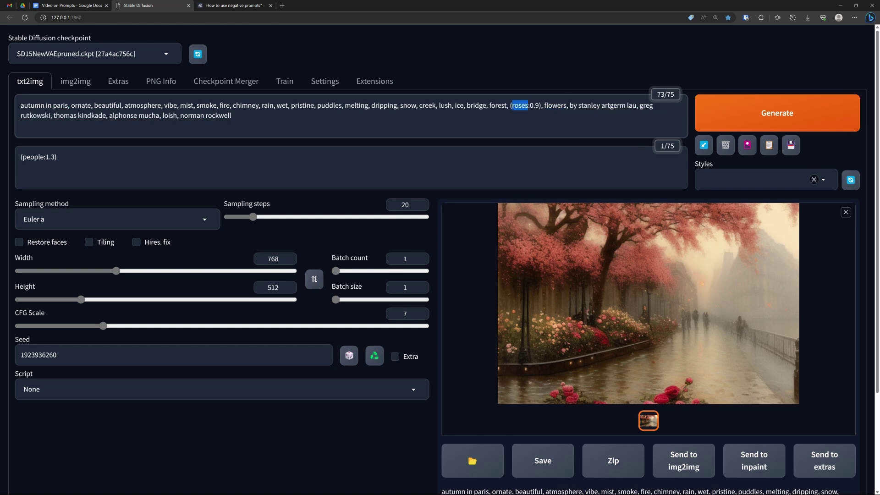
{"action": "left_click", "coordinate": [516, 115]}
- Move "roses, flowers," from the middle of the prompt to its beginning, before "autumn in paris"
{"action": "left_click_drag", "start_coordinate": [509, 106], "coordinate": [554, 105]}
{"action": "key", "text": "ctrl+c"}
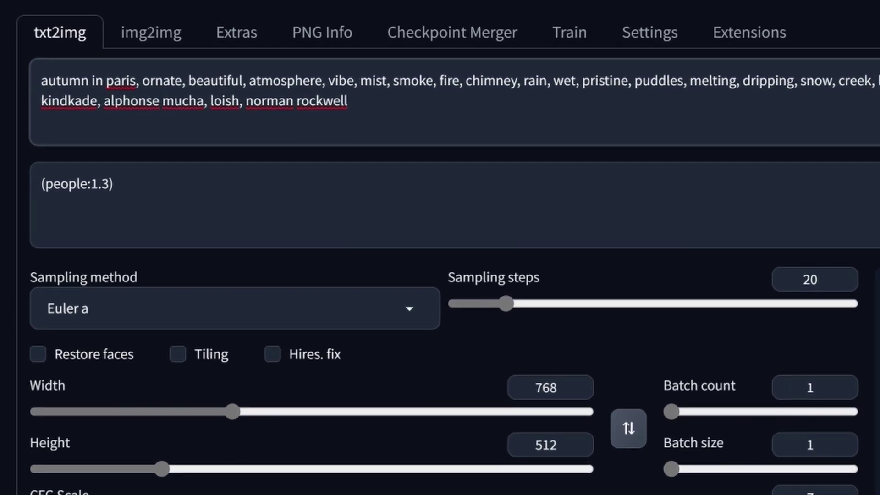
{"action": "key", "text": "BackSpace"}
{"action": "key", "text": "BackSpace"}
{"action": "key", "text": "BackSpace"}
{"action": "key", "text": "BackSpace"}
{"action": "key", "text": "BackSpace"}
{"action": "key", "text": "BackSpace"}
{"action": "key", "text": "BackSpace"}
{"action": "key", "text": "BackSpace"}
{"action": "key", "text": "BackSpace"}
{"action": "key", "text": "BackSpace"}
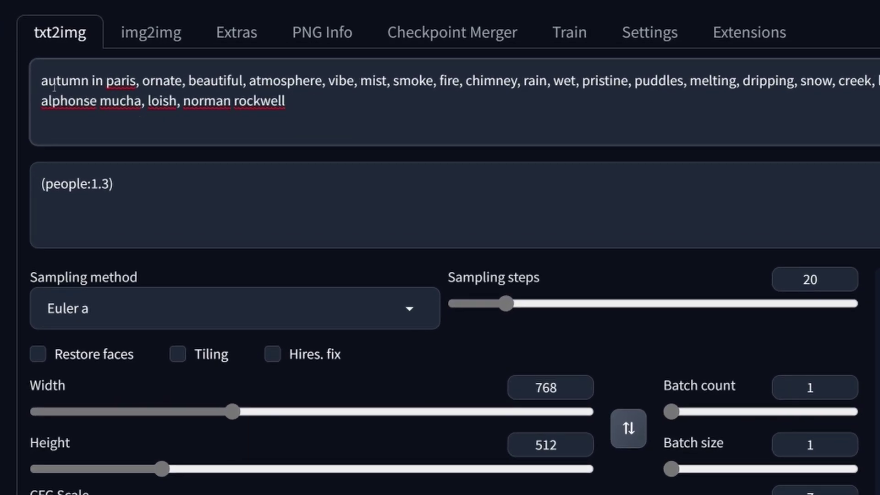
{"action": "left_click", "coordinate": [41, 81]}
{"action": "key", "text": "ctrl+v"}
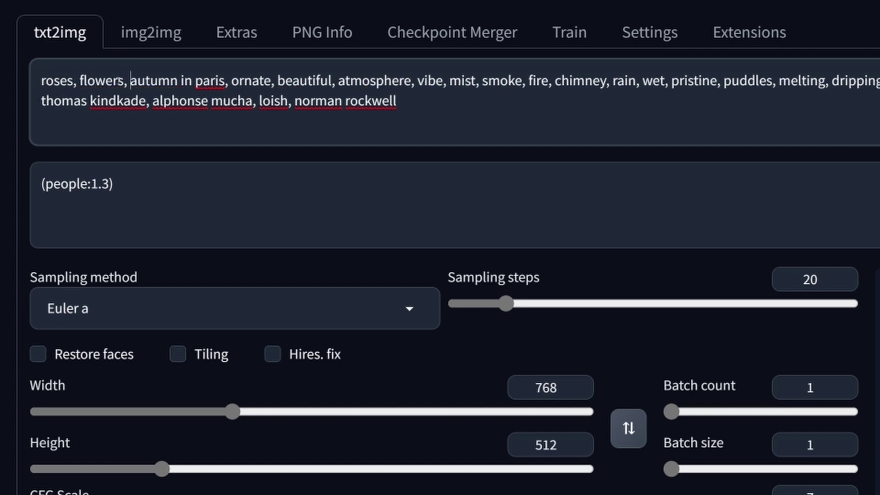
- Generate the image with roses and flowers leading the prompt, view it enlarged, and close it
{"action": "key", "text": "ctrl+Return"}
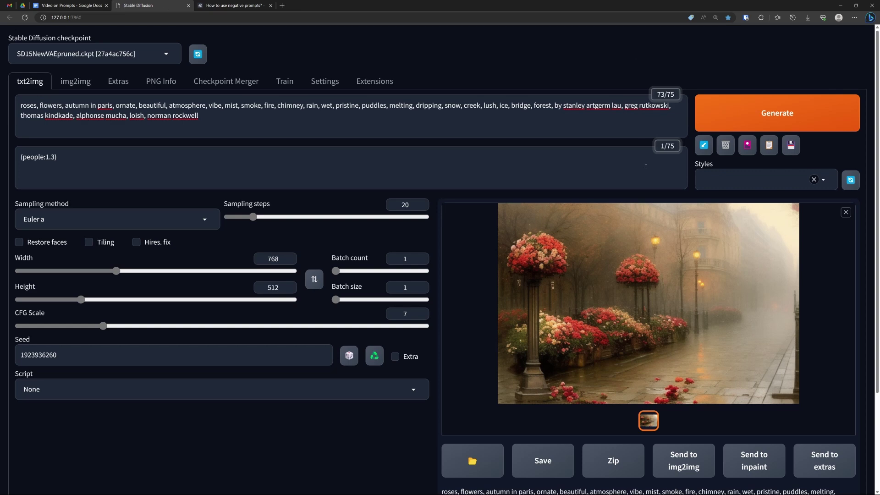
{"action": "left_click", "coordinate": [684, 332]}
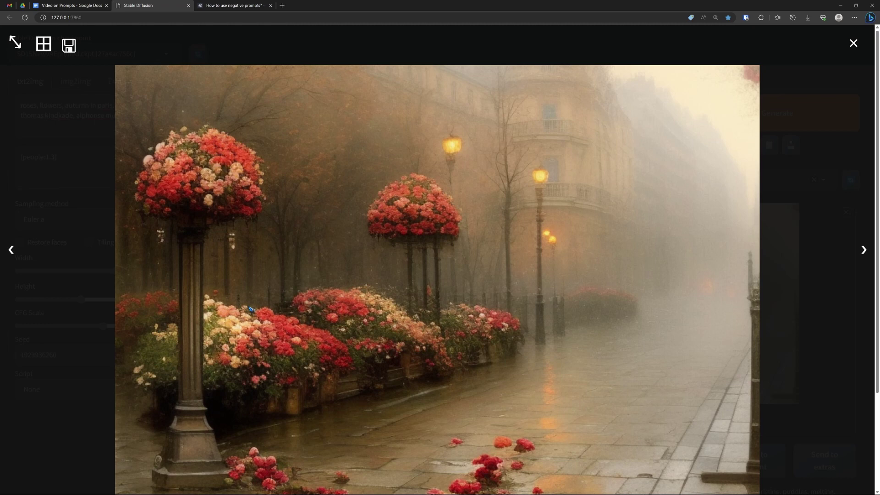
{"action": "left_click", "coordinate": [525, 271]}
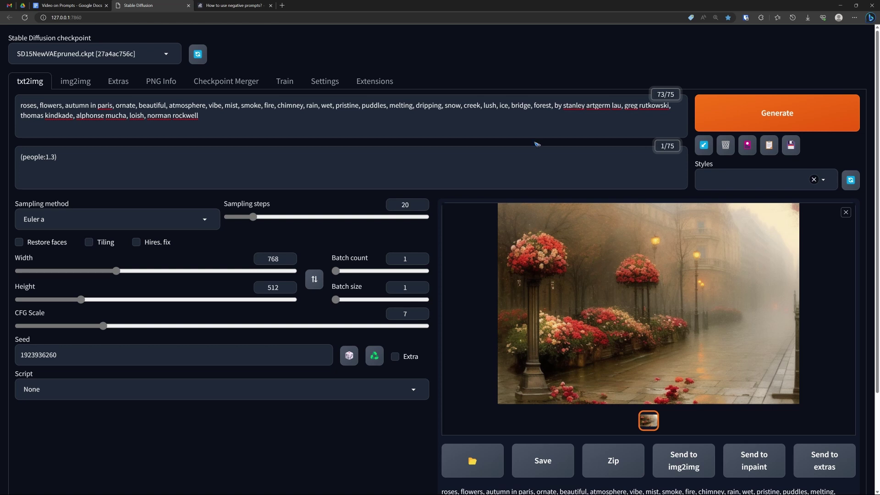
- Raise the attention weight of "bridge" in the prompt to 1.5 and generate the image
{"action": "left_click_drag", "start_coordinate": [511, 106], "coordinate": [531, 105]}
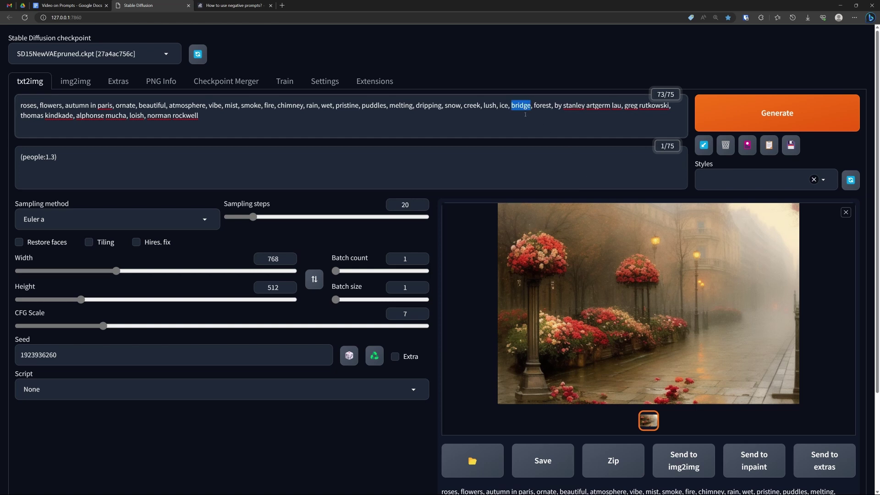
{"action": "key", "text": "ctrl+Up"}
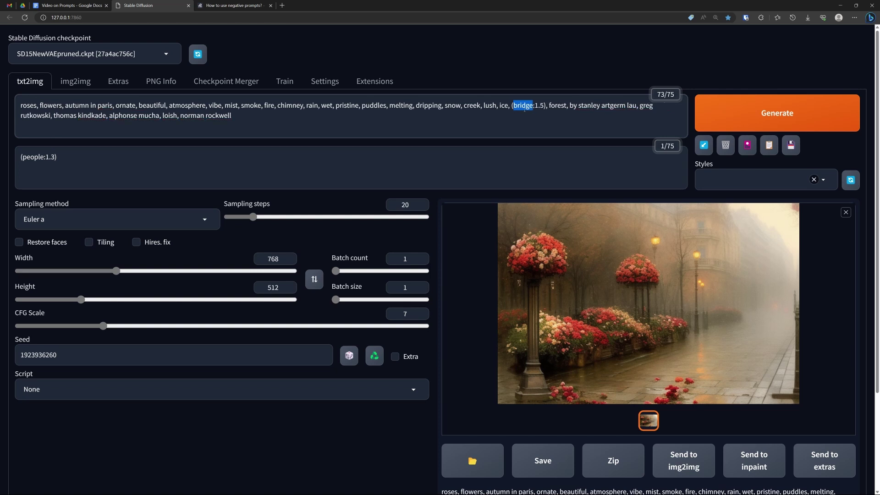
{"action": "left_click", "coordinate": [778, 119]}
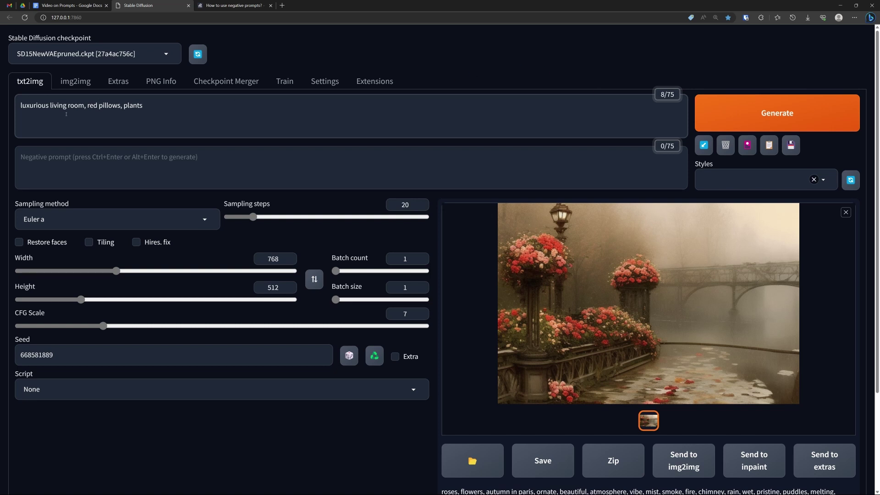
- Generate an image from the prompt "luxurious living room, red pillows, plants", view it enlarged, and close it
{"action": "left_click_drag", "start_coordinate": [21, 105], "coordinate": [145, 105]}
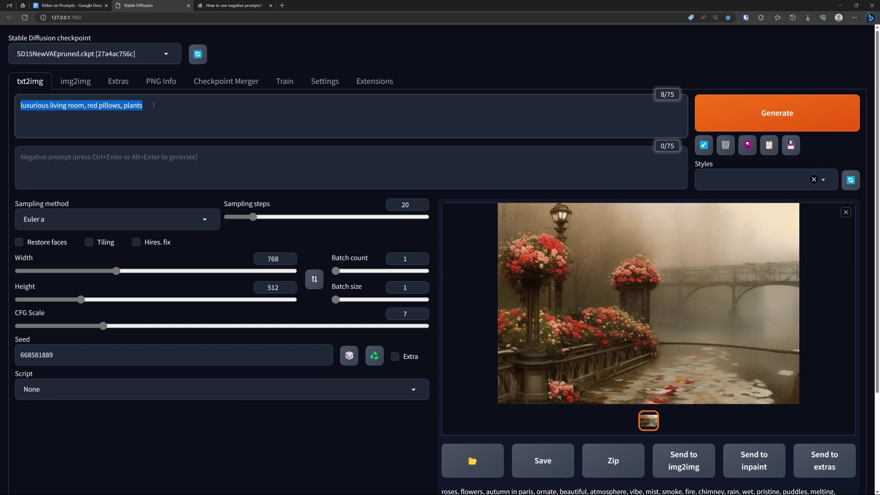
{"action": "left_click", "coordinate": [791, 119]}
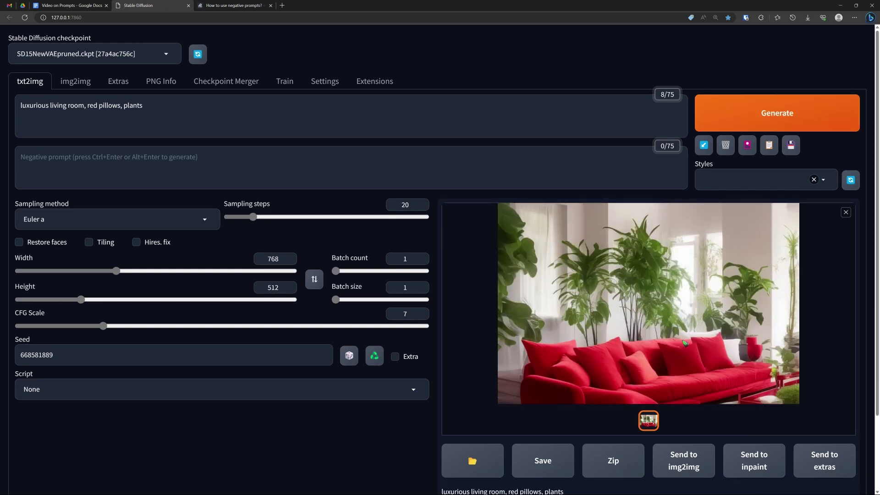
{"action": "left_click", "coordinate": [685, 343]}
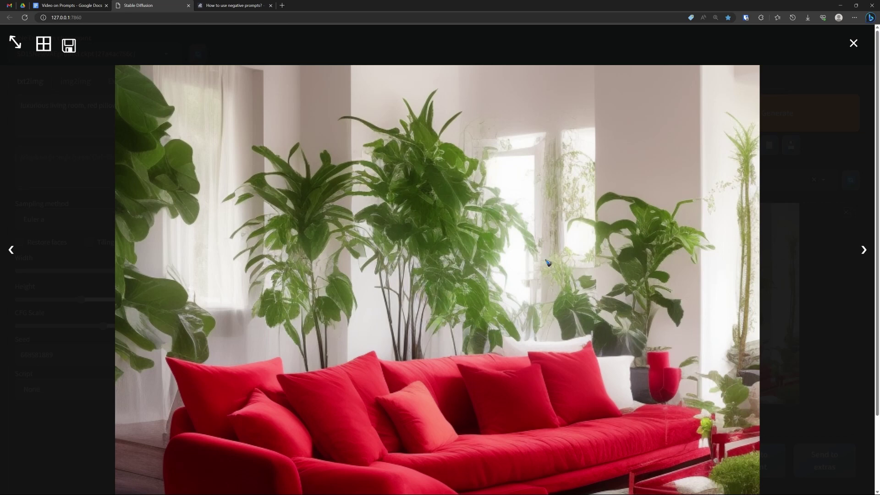
{"action": "left_click", "coordinate": [525, 171]}
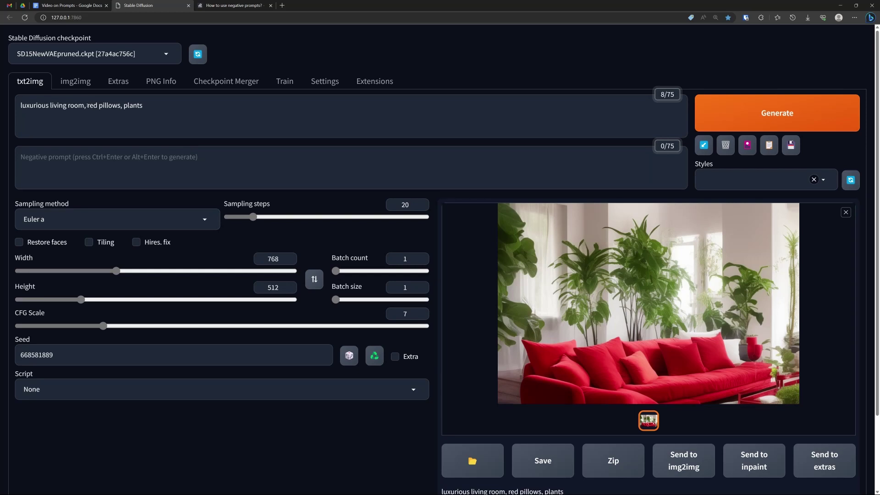
- Lower the attention weight of "red pillows" in the living room prompt to 0.8 and generate the image
{"action": "left_click", "coordinate": [105, 105]}
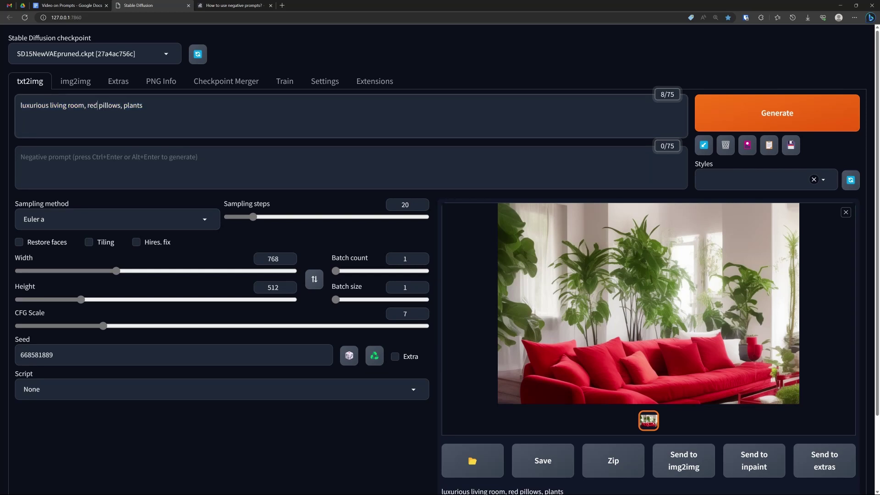
{"action": "left_click_drag", "start_coordinate": [88, 105], "coordinate": [121, 105]}
{"action": "key", "text": "ctrl+Down"}
{"action": "key", "text": "ctrl+Down"}
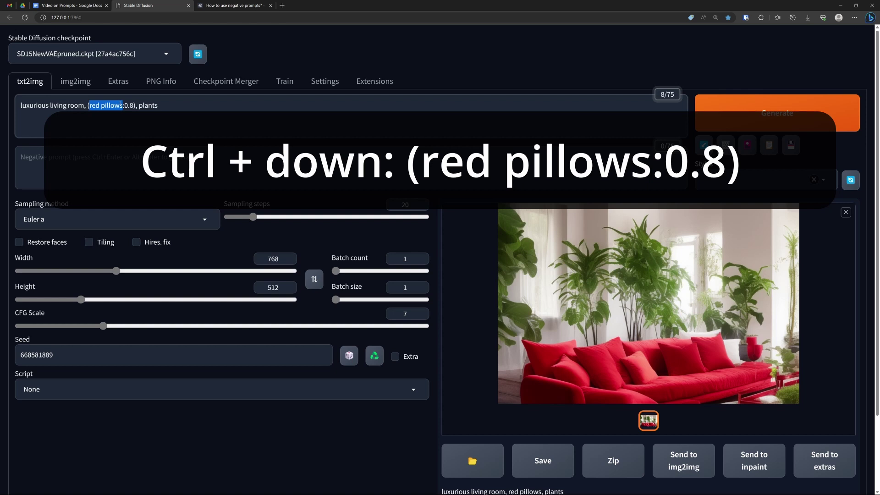
{"action": "left_click", "coordinate": [756, 113]}
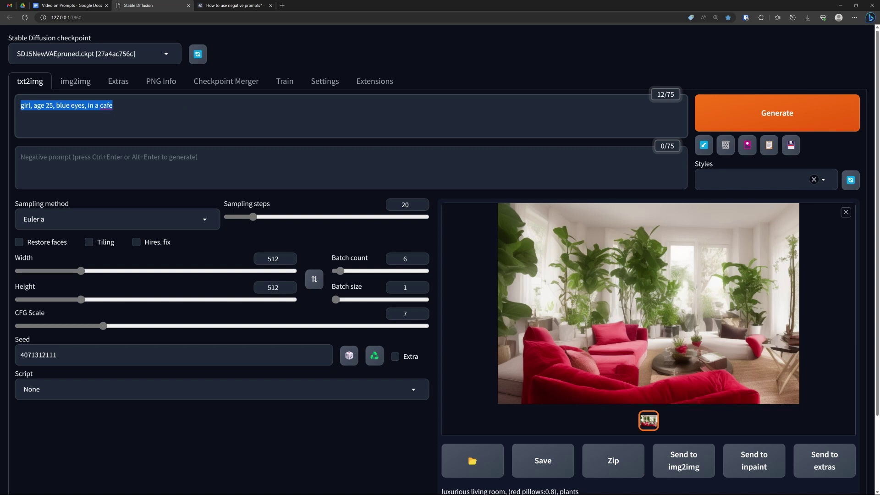
- Generate a batch of six 512 x 512 images from "girl, age 25, blue eyes, in a cafe", view the grid enlarged, and close it
{"action": "left_click", "coordinate": [762, 123]}
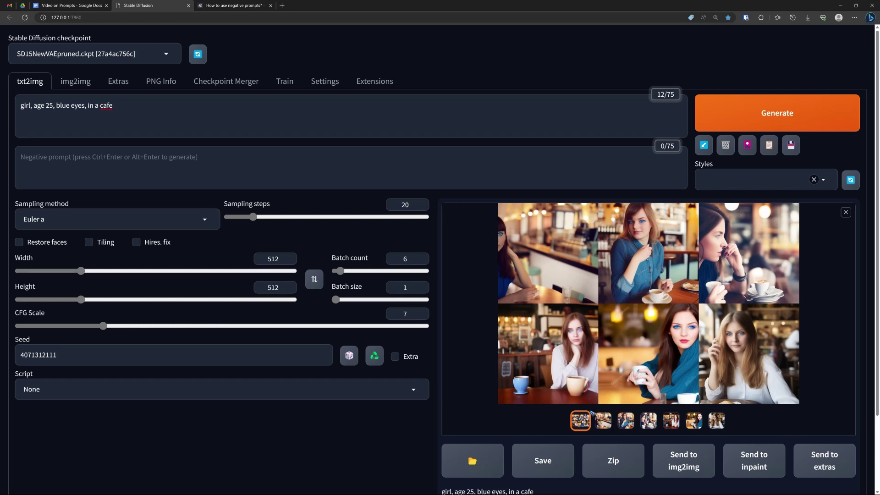
{"action": "left_click", "coordinate": [591, 295]}
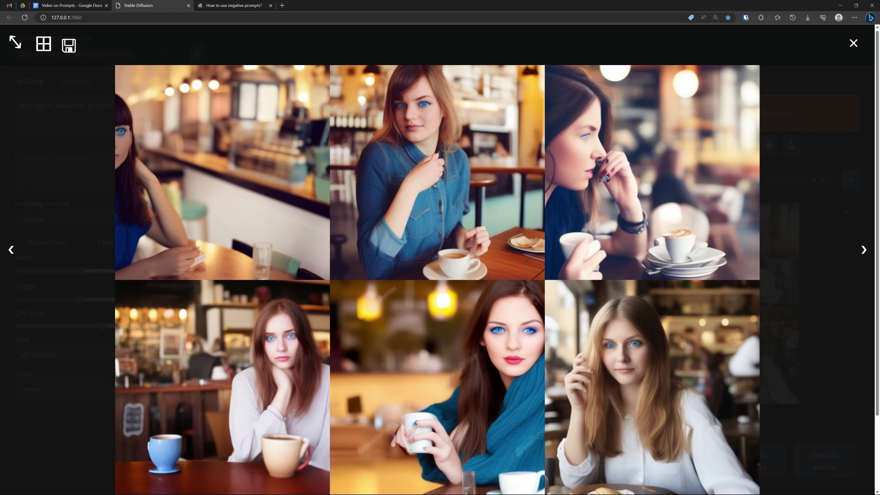
{"action": "left_click", "coordinate": [598, 175]}
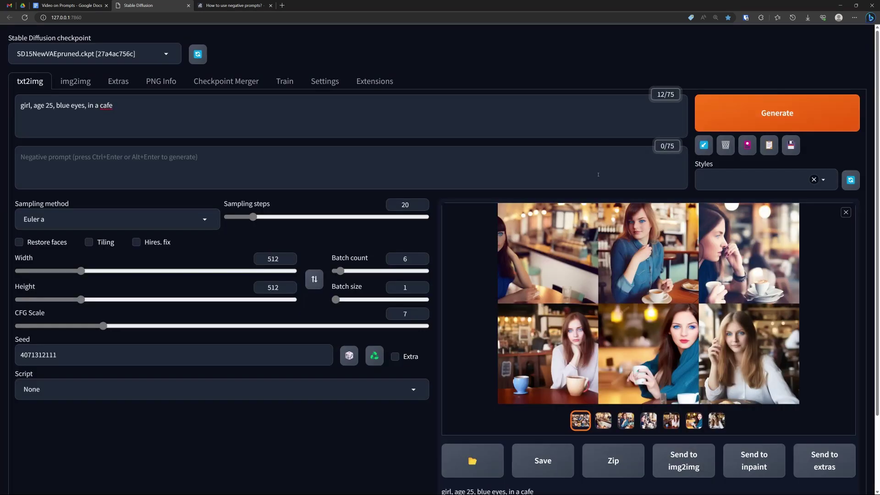
- Change the eye colour in the prompt to "brown", generate the batch again, view the grid enlarged, and close it
{"action": "double_click", "coordinate": [63, 105]}
{"action": "type", "text": "brown"}
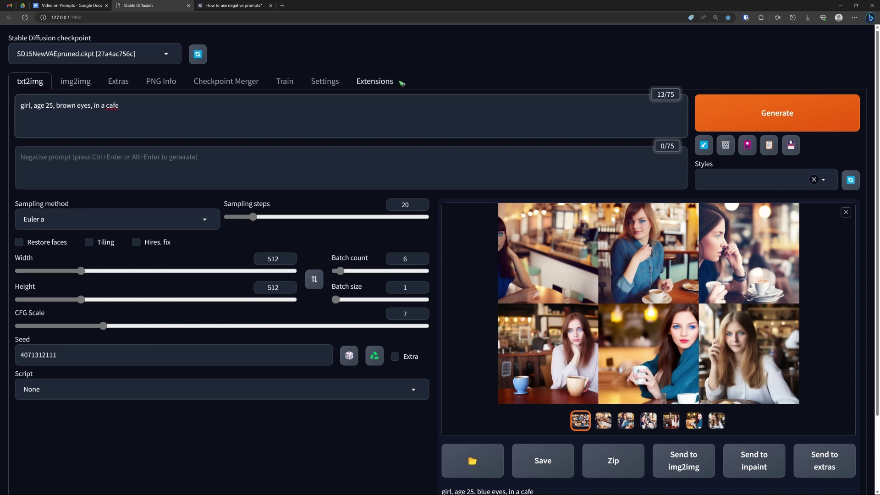
{"action": "left_click", "coordinate": [761, 114]}
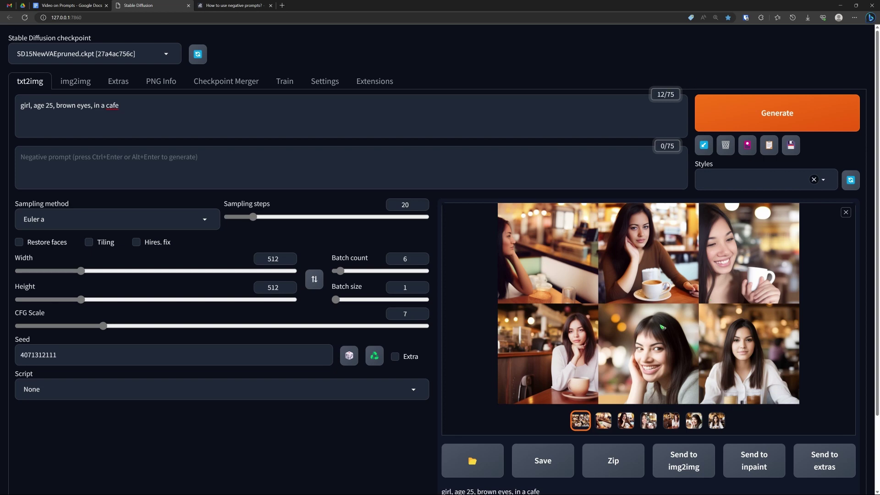
{"action": "left_click", "coordinate": [662, 327]}
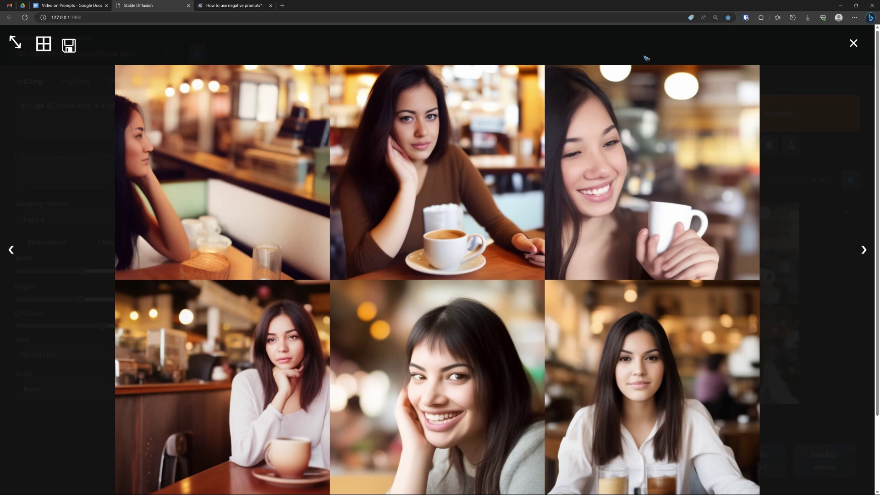
{"action": "left_click", "coordinate": [745, 194]}
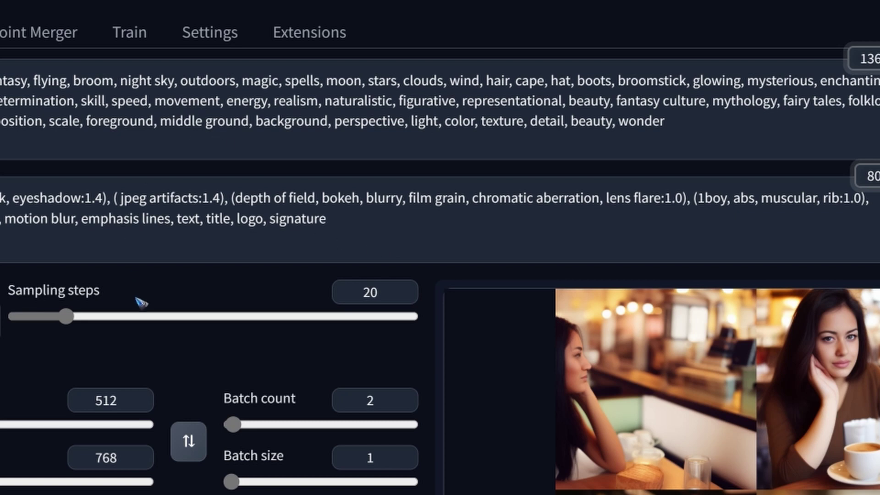
{"action": "left_click", "coordinate": [366, 400]}
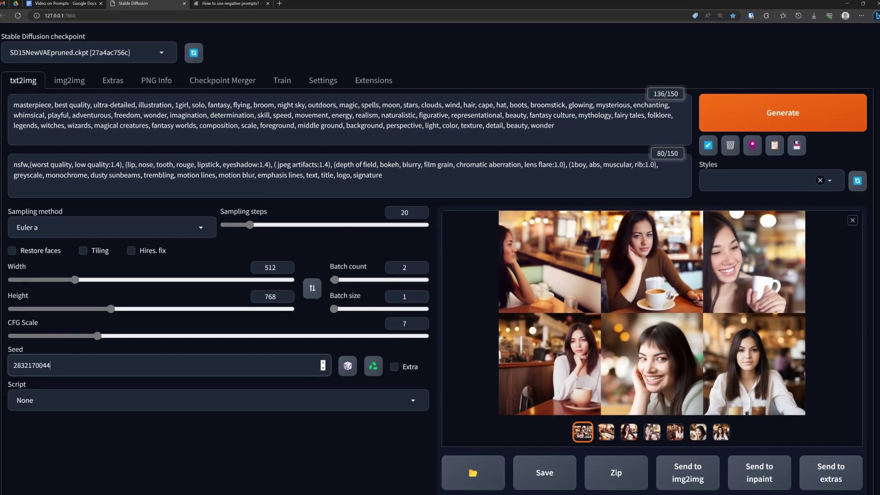
{"action": "left_click", "coordinate": [162, 54]}
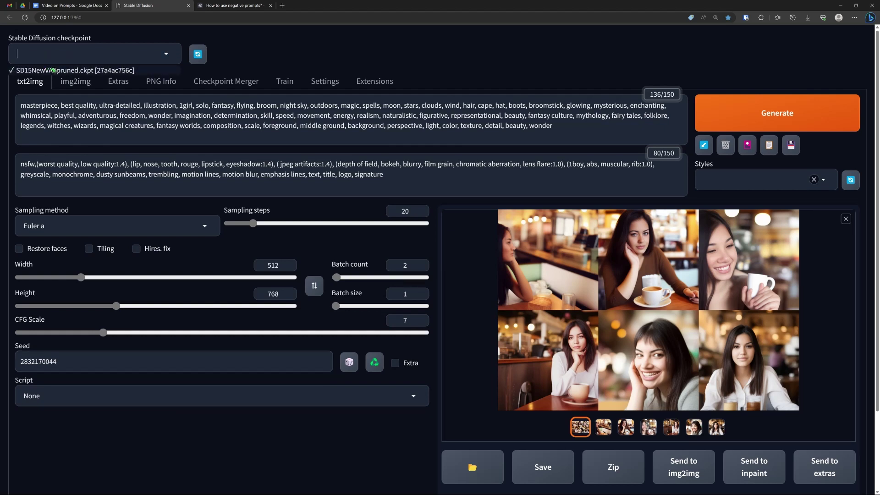
{"action": "left_click", "coordinate": [166, 54]}
{"action": "left_click", "coordinate": [166, 54]}
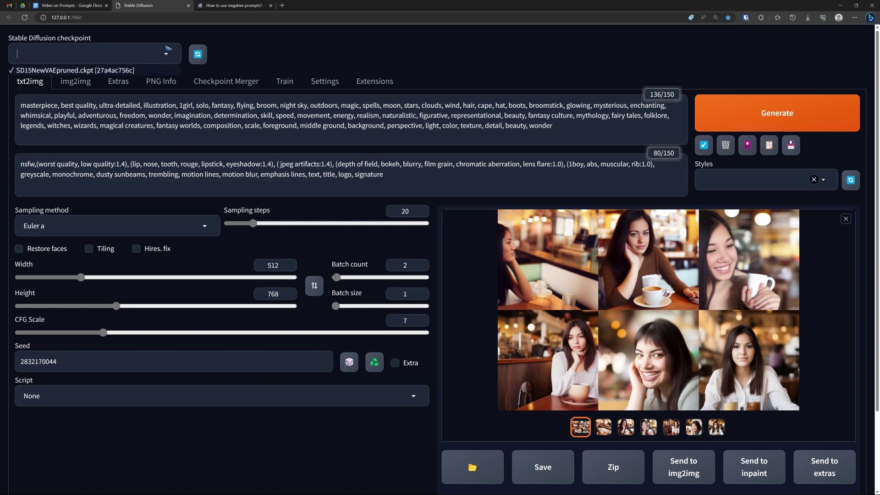
{"action": "left_click", "coordinate": [134, 72]}
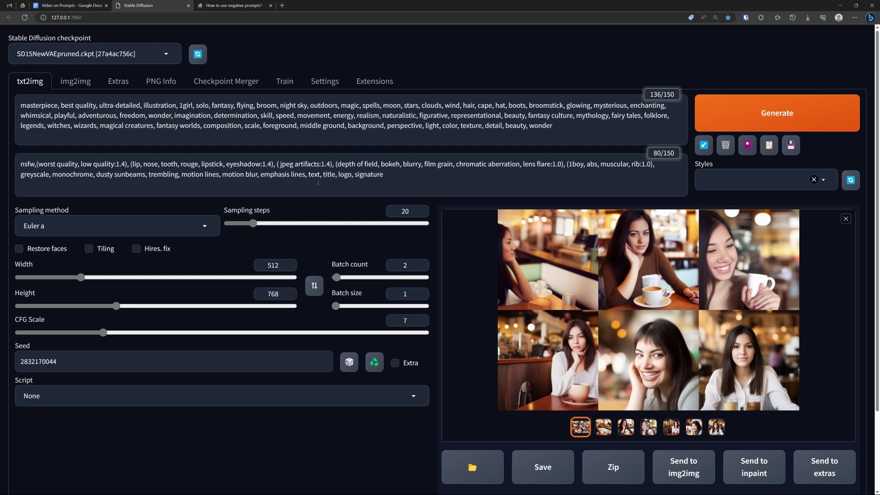
- Generate two 512 x 768 images from the long fantasy prompt with its negative prompt, view them enlarged, and close the view
{"action": "key", "text": "ctrl+Return"}
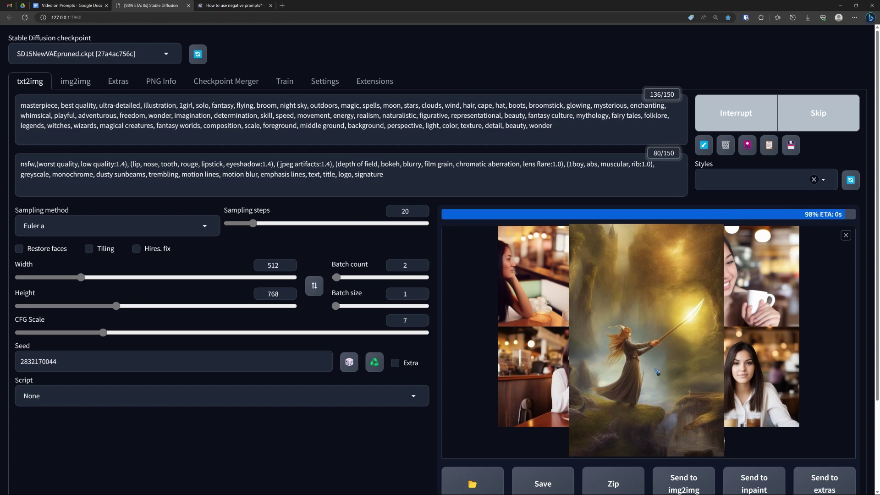
{"action": "left_click", "coordinate": [629, 325]}
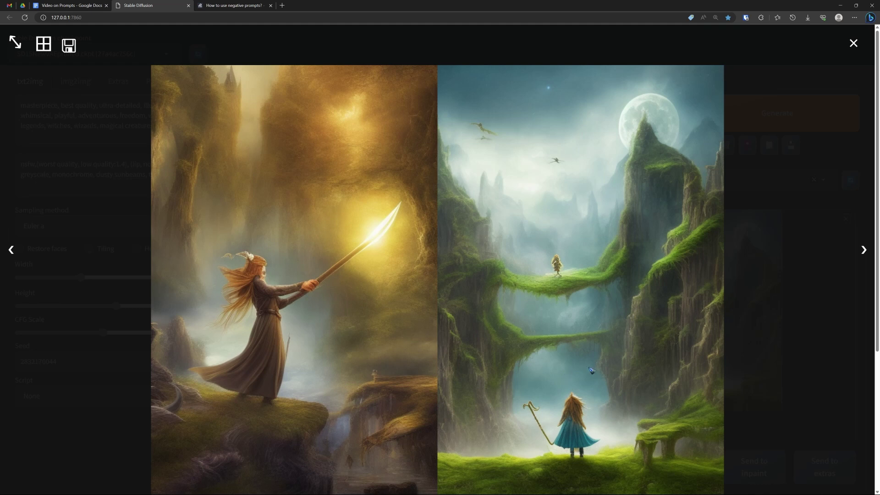
{"action": "left_click", "coordinate": [752, 229]}
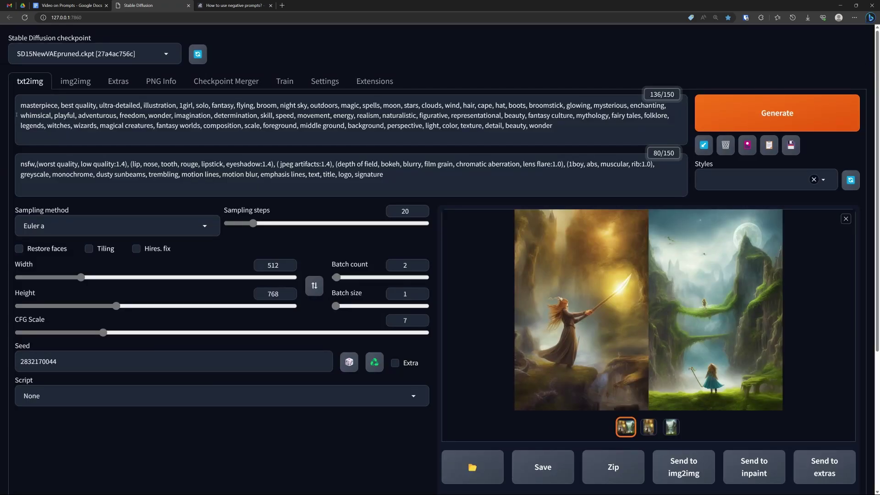
- Delete the keywords from "whimsical" through "folklore" from the prompt, generate the images again, view them enlarged, and close the view
{"action": "left_click_drag", "start_coordinate": [20, 115], "coordinate": [671, 114]}
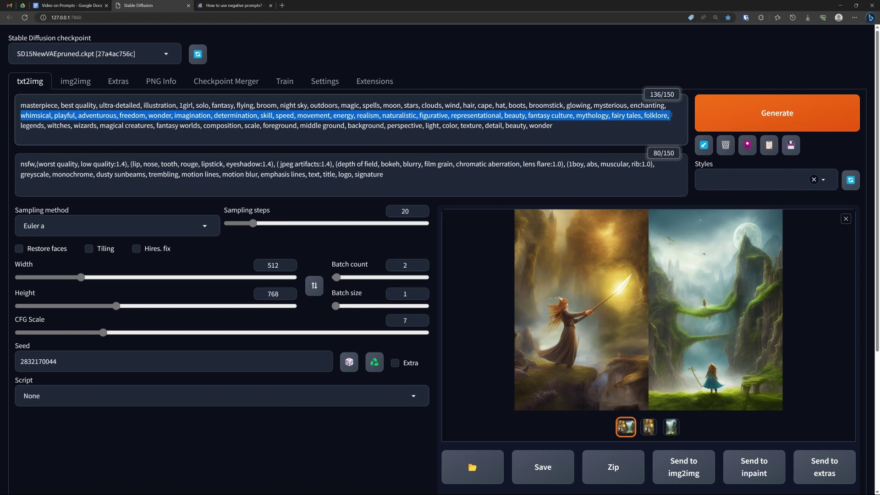
{"action": "key", "text": "BackSpace"}
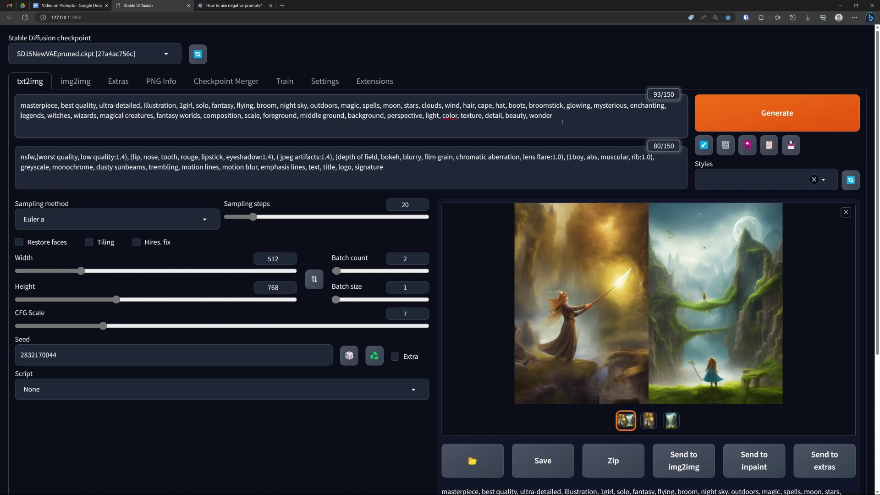
{"action": "left_click", "coordinate": [773, 118]}
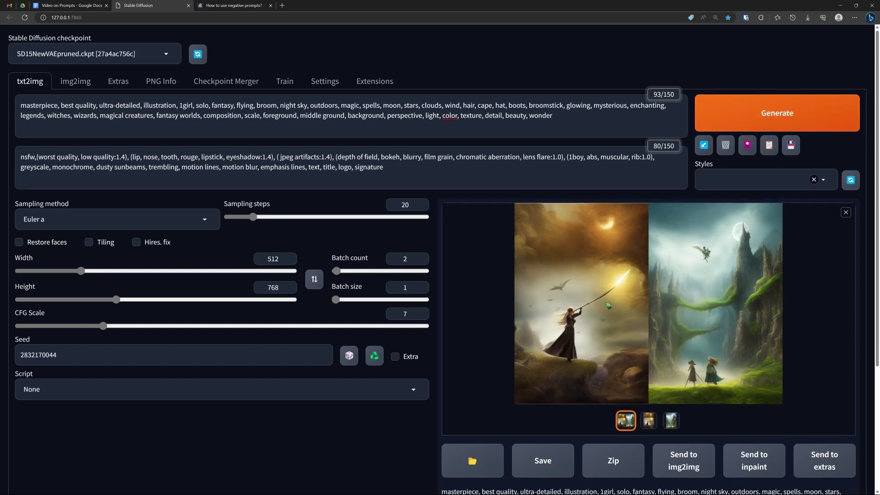
{"action": "left_click", "coordinate": [608, 305]}
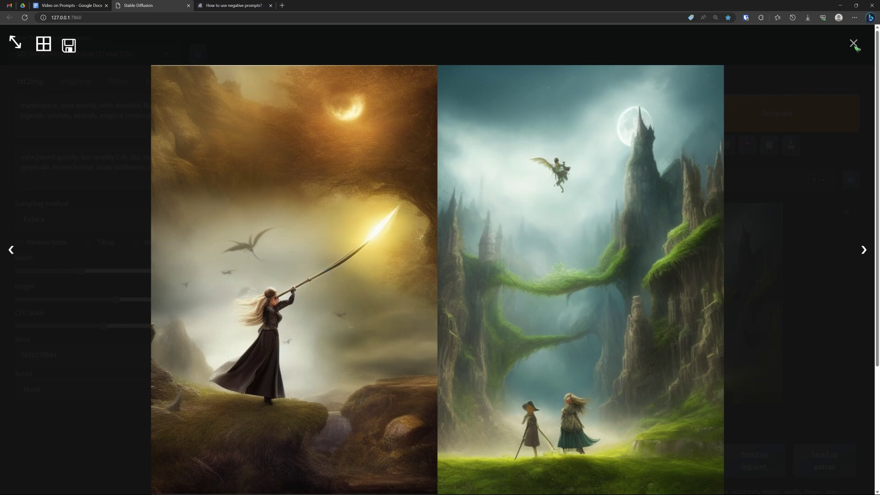
{"action": "left_click", "coordinate": [776, 145]}
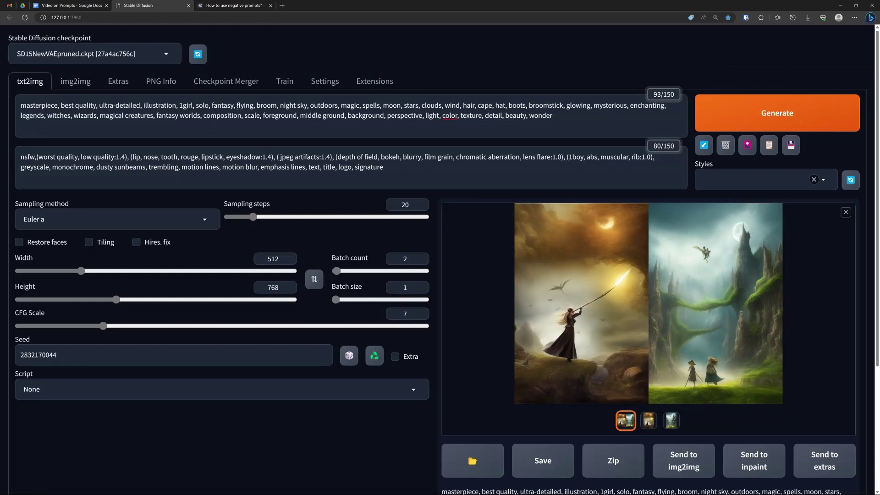
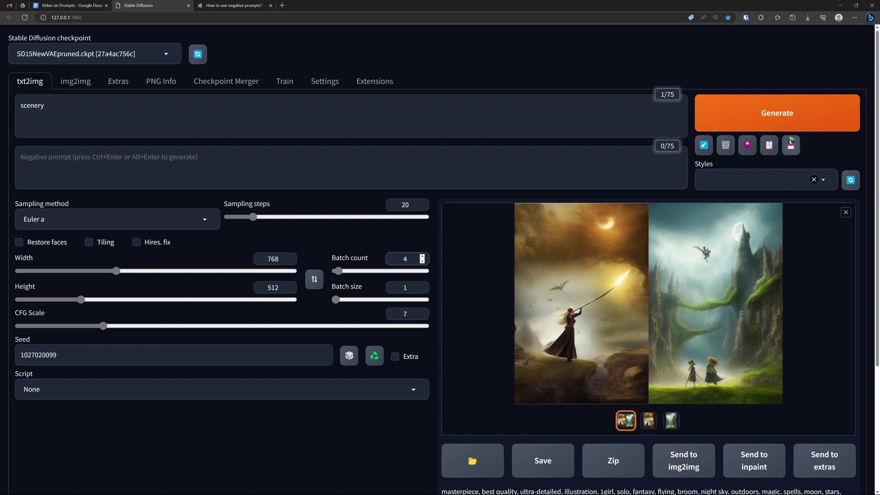
- Generate a batch of four 768 x 512 images from the prompt "scenery" and view the result enlarged
{"action": "left_click", "coordinate": [769, 120]}
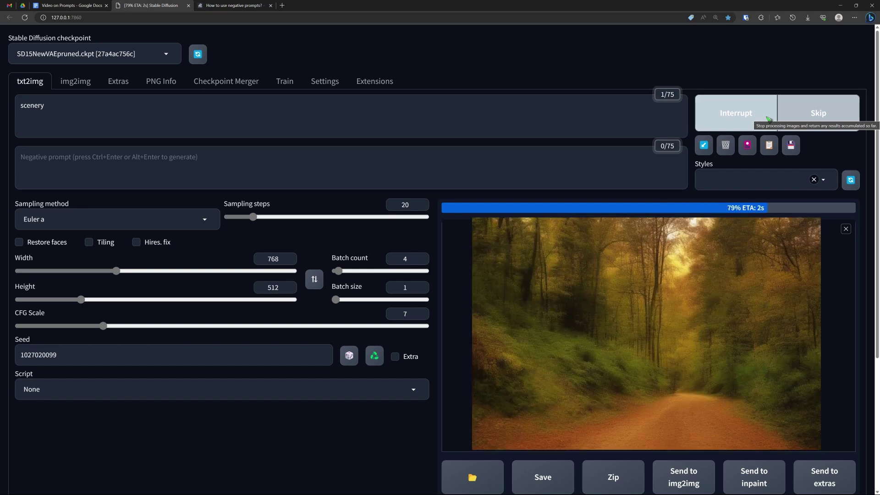
{"action": "left_click", "coordinate": [622, 304]}
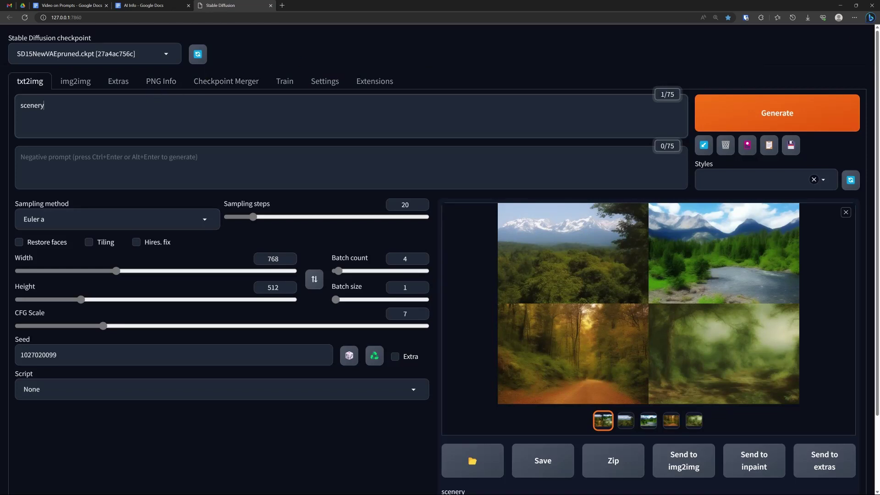
- Add "cinematic" after "scenery" in the prompt, generate the batch, view the grid enlarged, and close it
{"action": "type", "text": "cinematic"}
{"action": "left_click", "coordinate": [774, 118]}
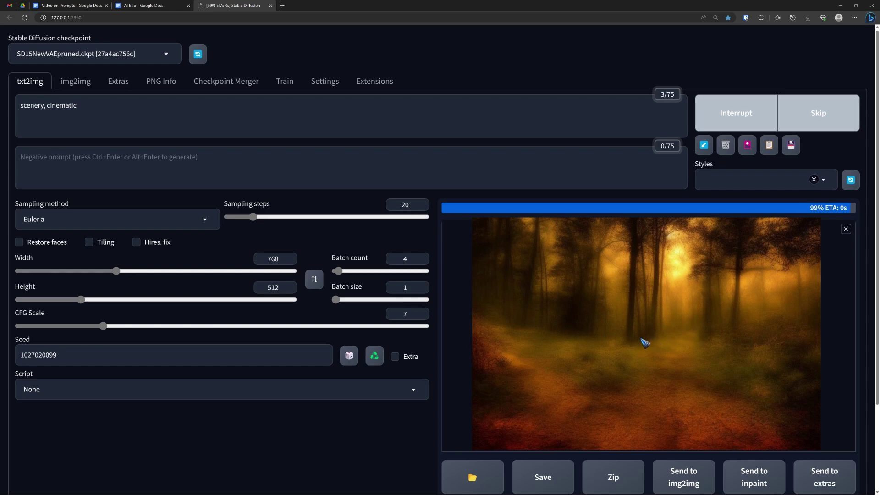
{"action": "left_click", "coordinate": [651, 316]}
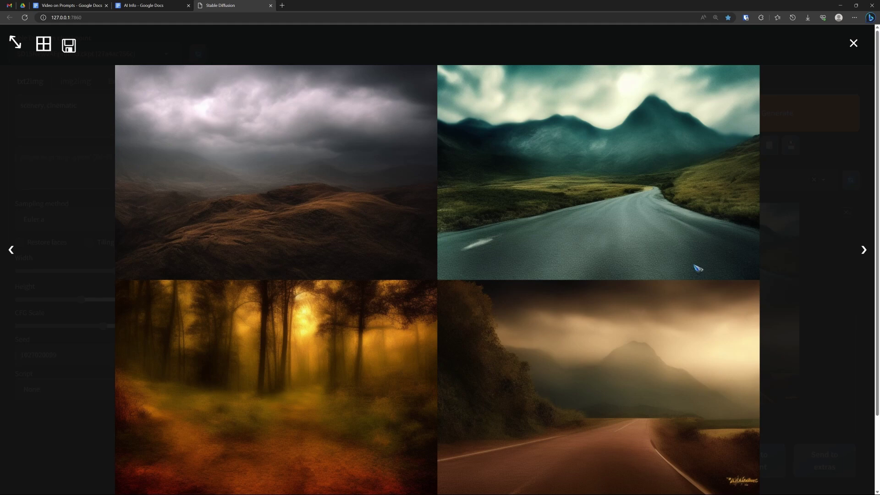
{"action": "left_click", "coordinate": [855, 44]}
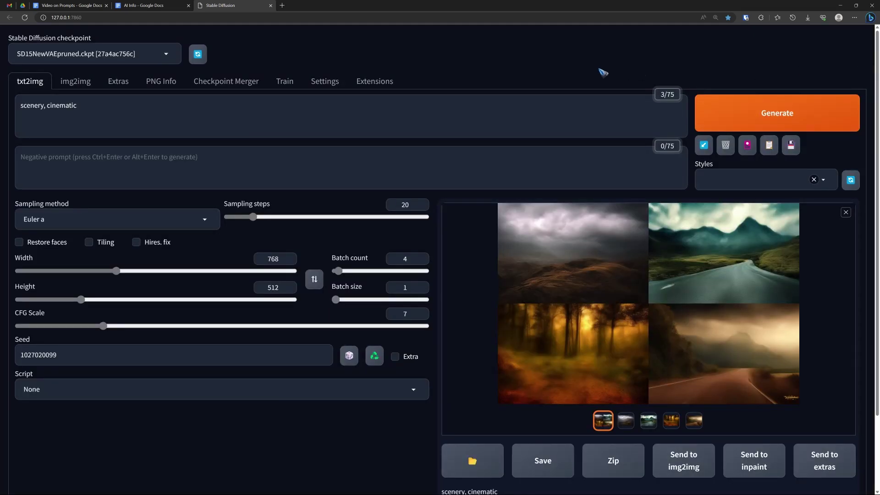